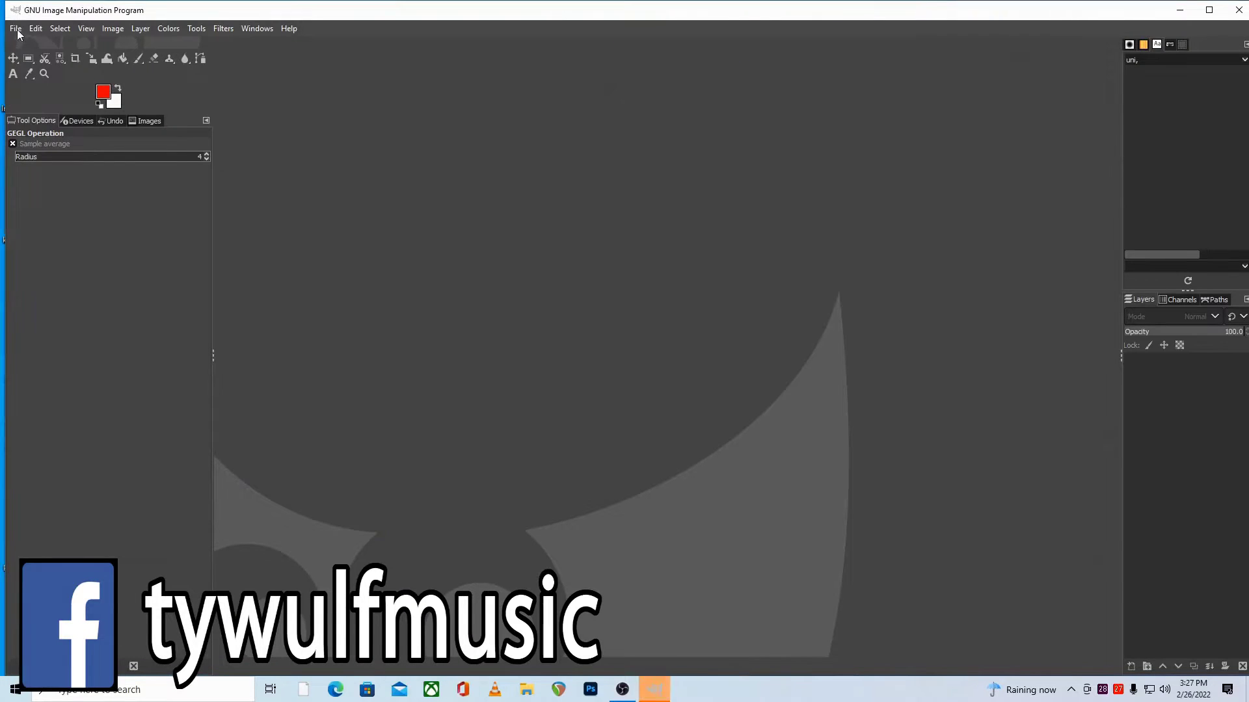
Create a new 1080×1920 pixel portrait image and drag the SKUM - 1 photo onto it
left_click(16, 28)
left_click(29, 37)
key("shift+End")
type("1080")
key("Tab")
type("1920")
key("Return")
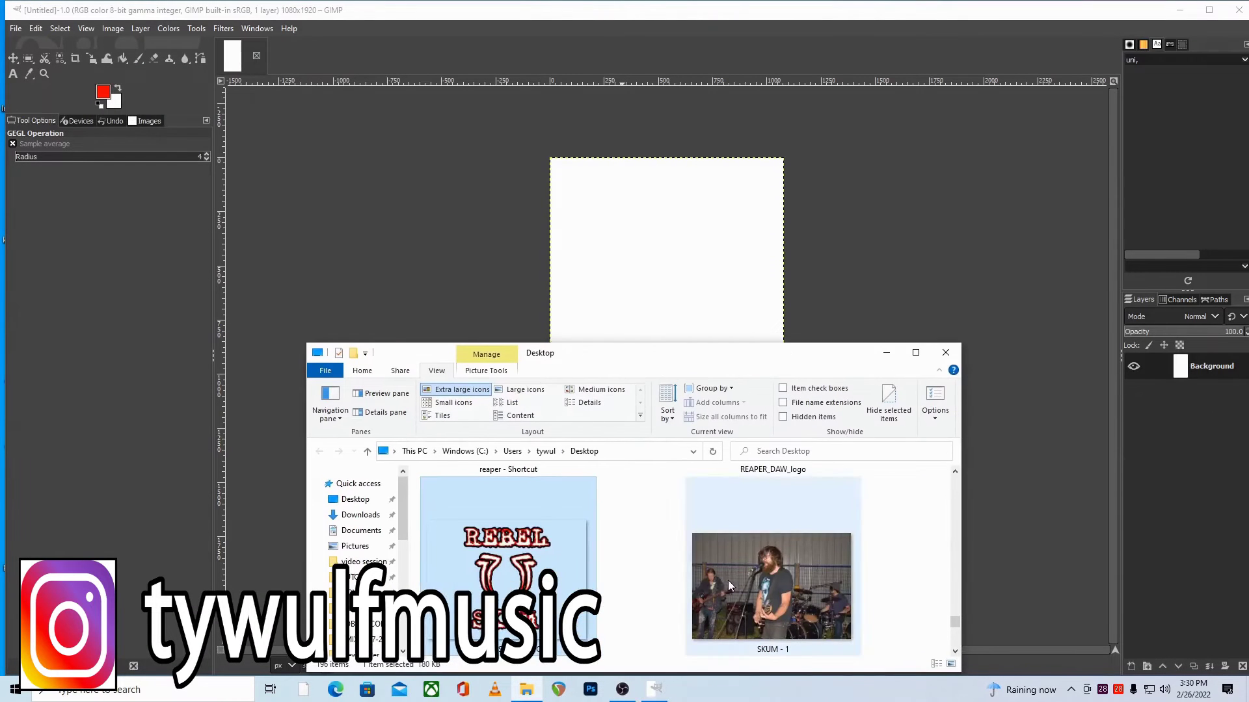
left_click_drag(728, 586, 1195, 454)
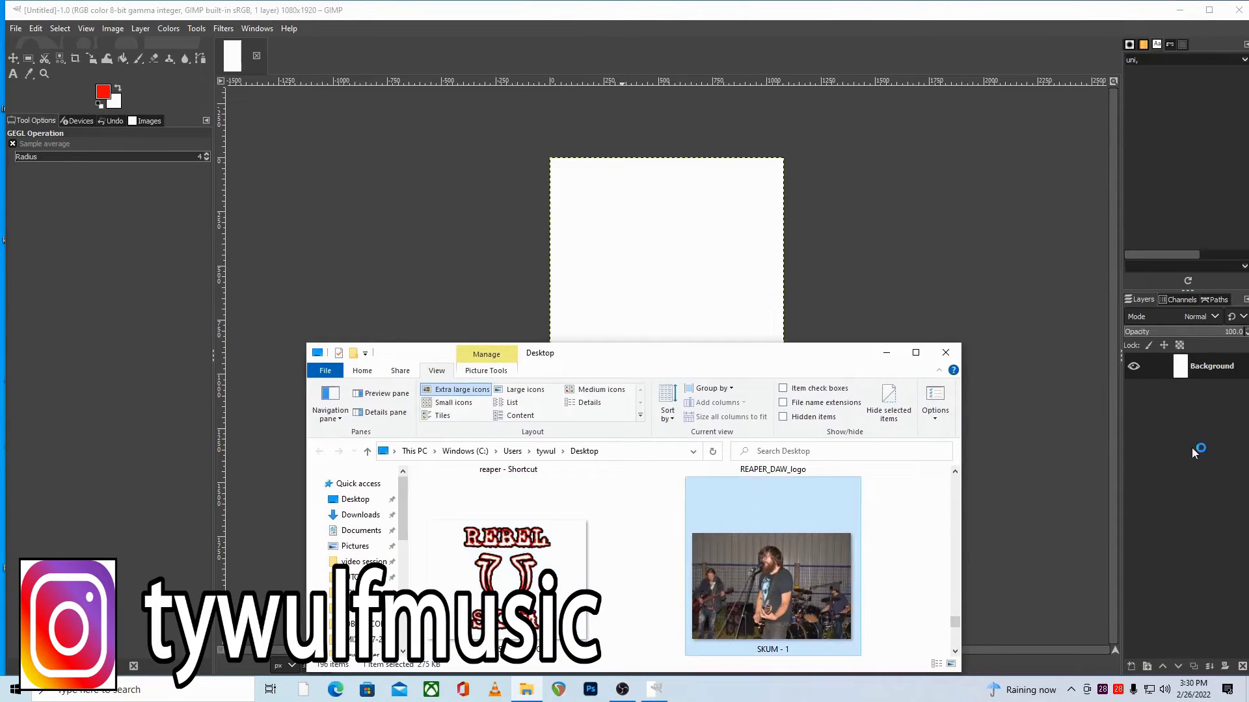
Place the SKUM - 1 photo above Background and scale it to 2148×1792 to fill the height
left_click(223, 263)
left_click_drag(1204, 394, 1203, 358)
left_click(141, 28)
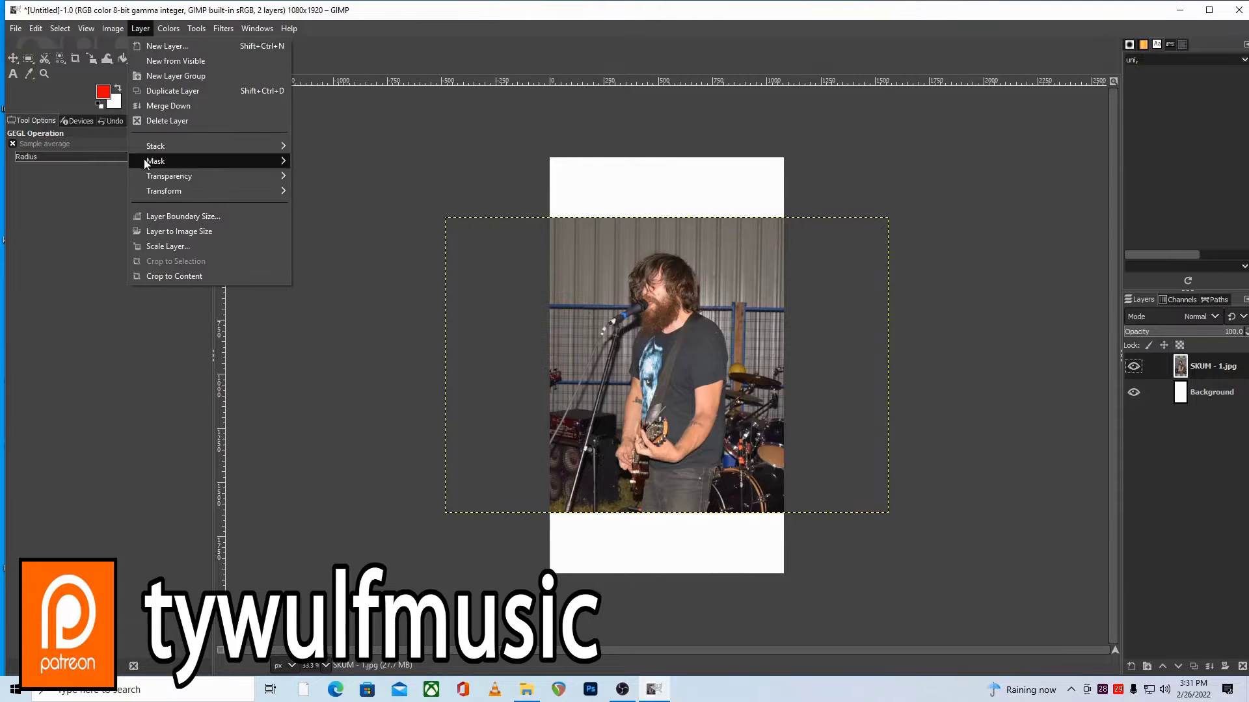
left_click(168, 245)
left_click(665, 345)
left_click(666, 380)
left_click(638, 338)
left_click(625, 325)
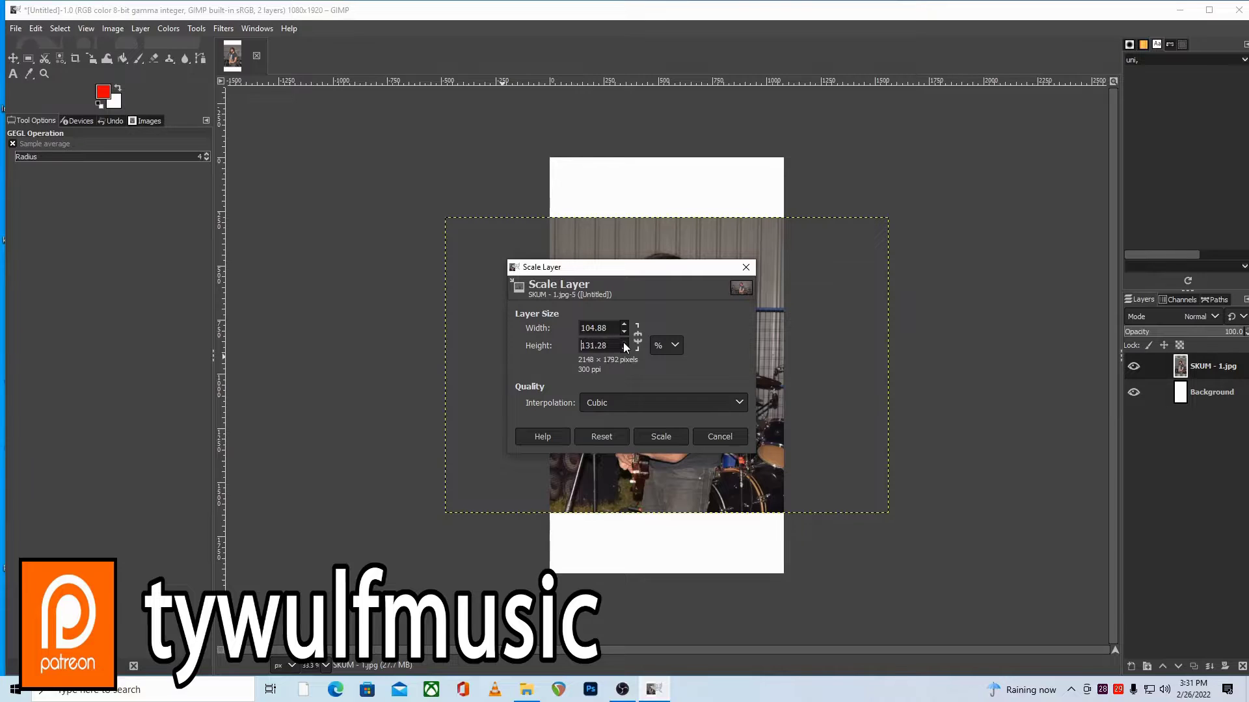
left_click(655, 438)
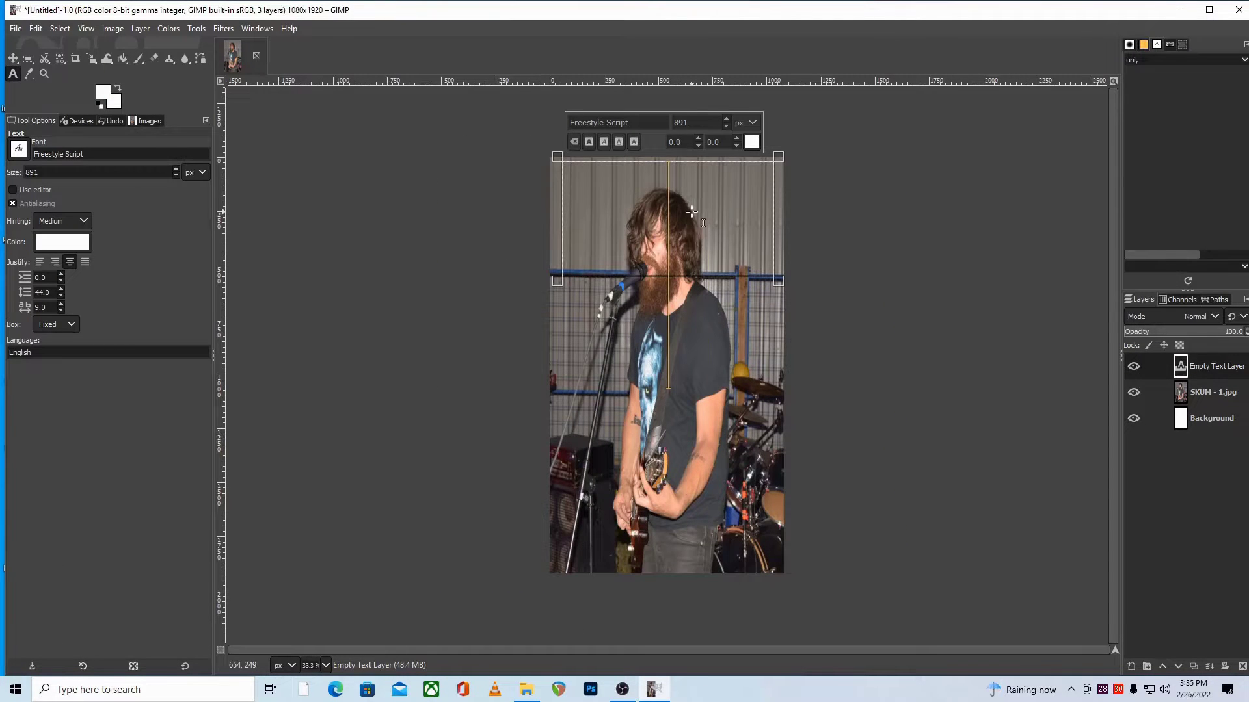
Type 'Fudge Dragon' on the photo and adjust its text size
type("Fudge Dragon")
left_click(725, 126)
left_click(726, 128)
left_click(725, 120)
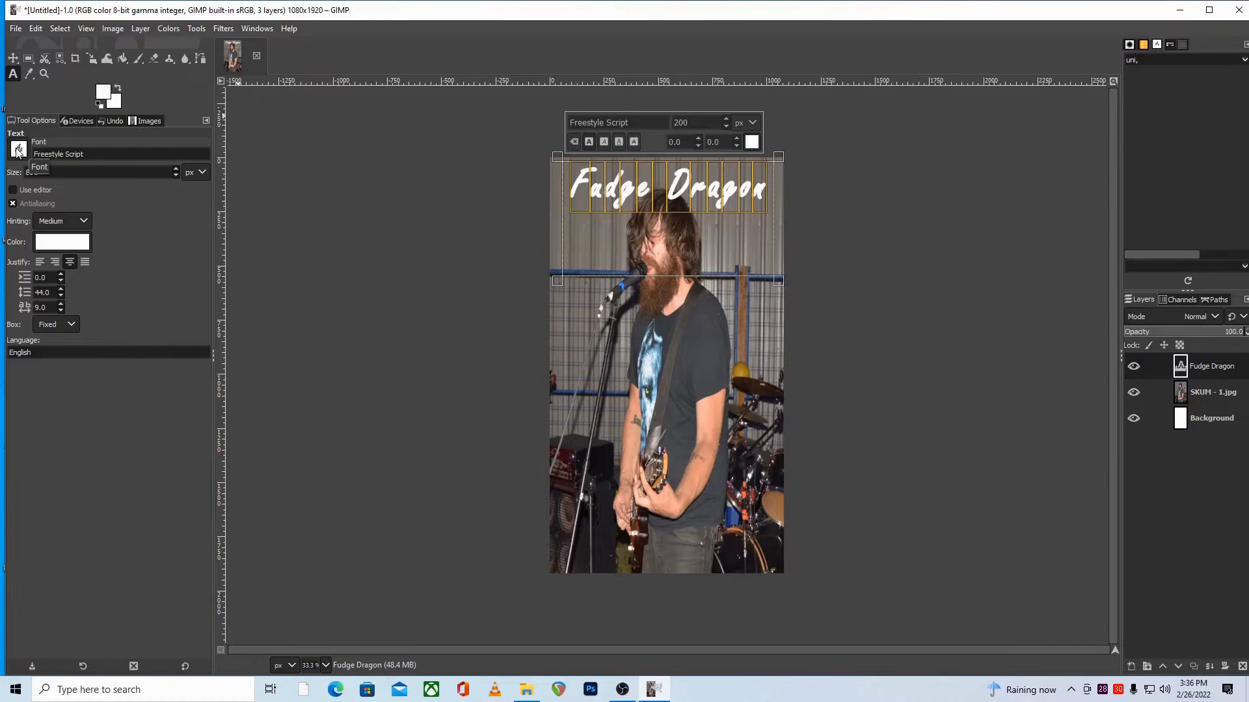
Switch the text font to Kozuka Gothic Pr6N and resize the text box to fit the flyer
left_click(16, 154)
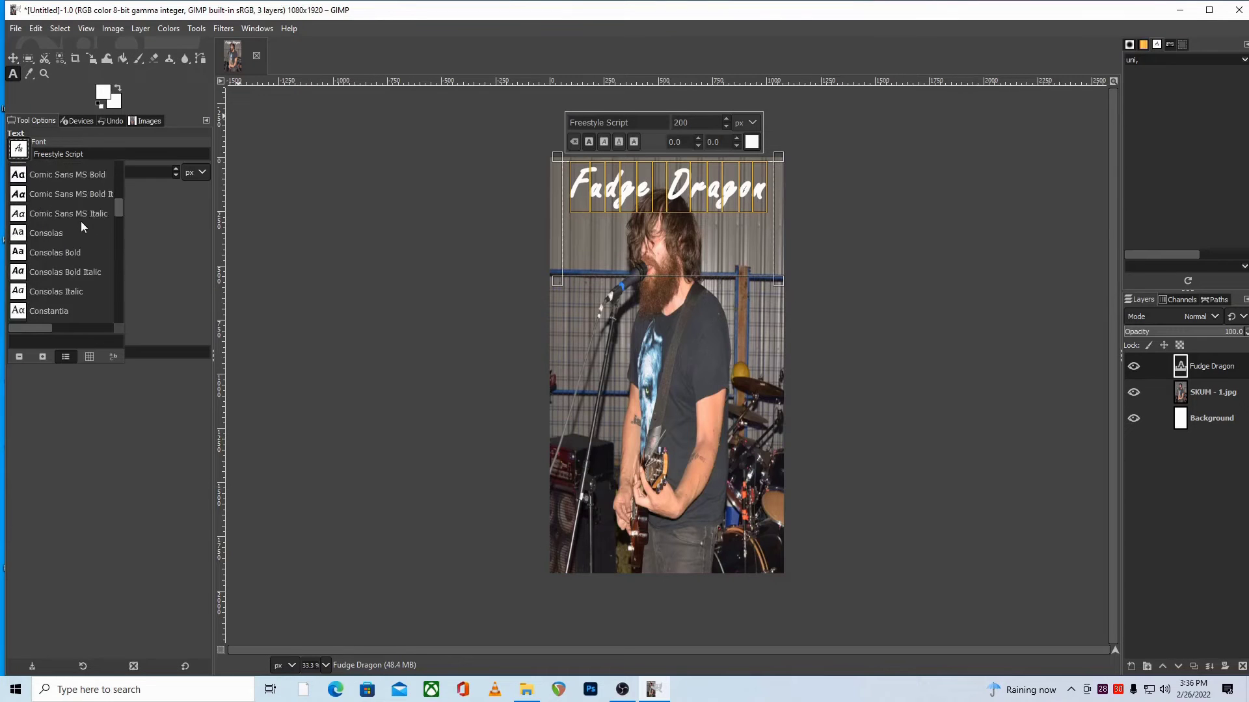
scroll(76, 220, "down", 20)
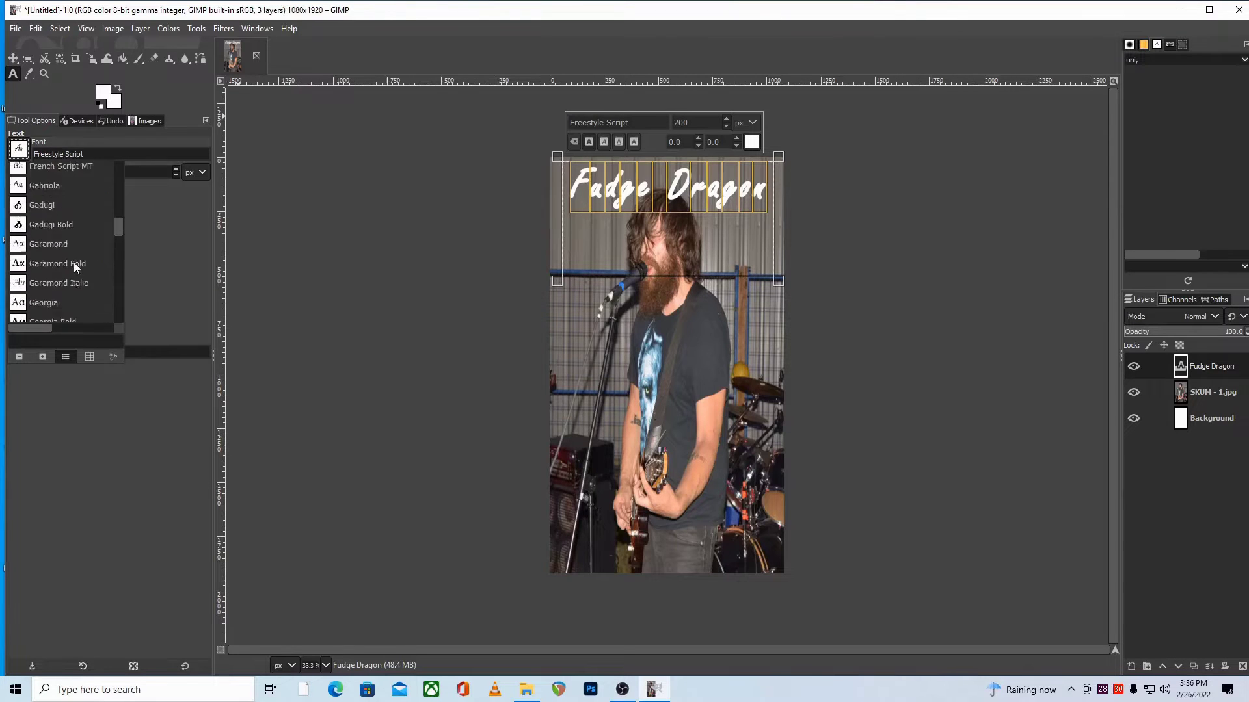
scroll(72, 259, "down", 3)
left_click(72, 259)
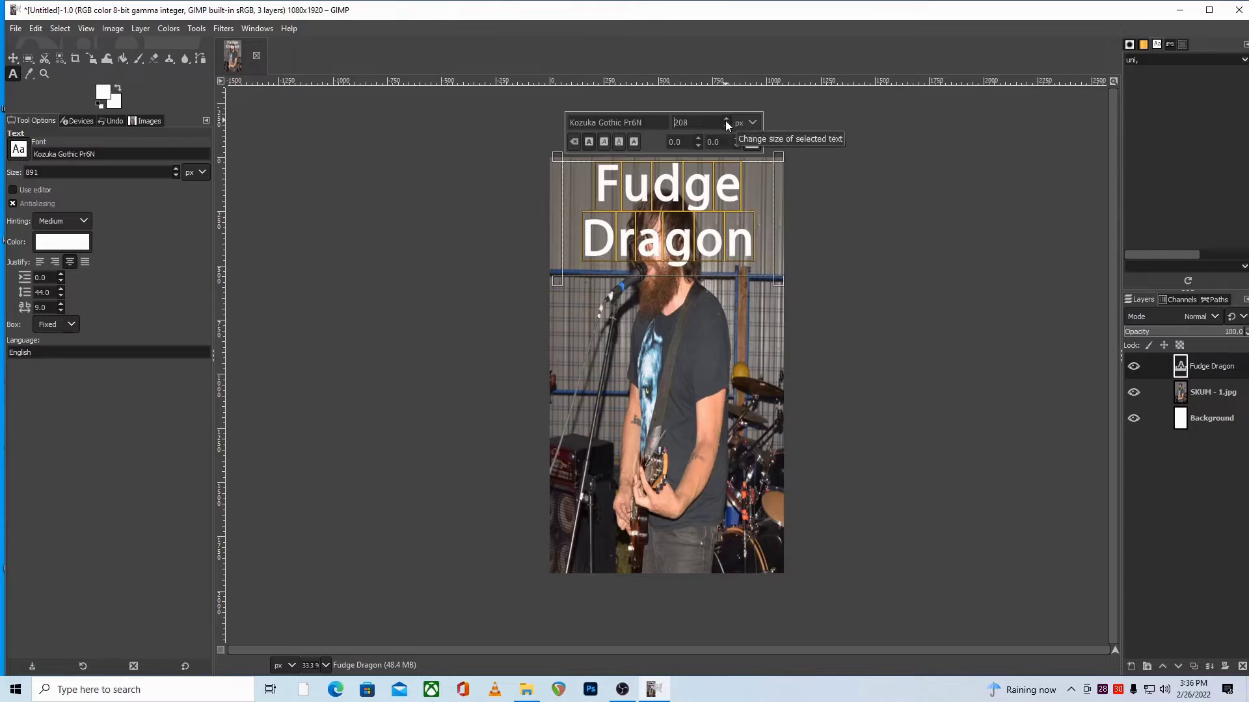
left_click_drag(774, 276, 699, 416)
Add a smaller 'TONIGHT' line and an '8PM @ Club Sandwich' line below the band name
key("Return")
key("Return")
type("TONIGHT")
scroll(726, 127, "down", 6)
scroll(726, 127, "down", 10)
left_click(761, 359)
key("Return")
type("8PM @")
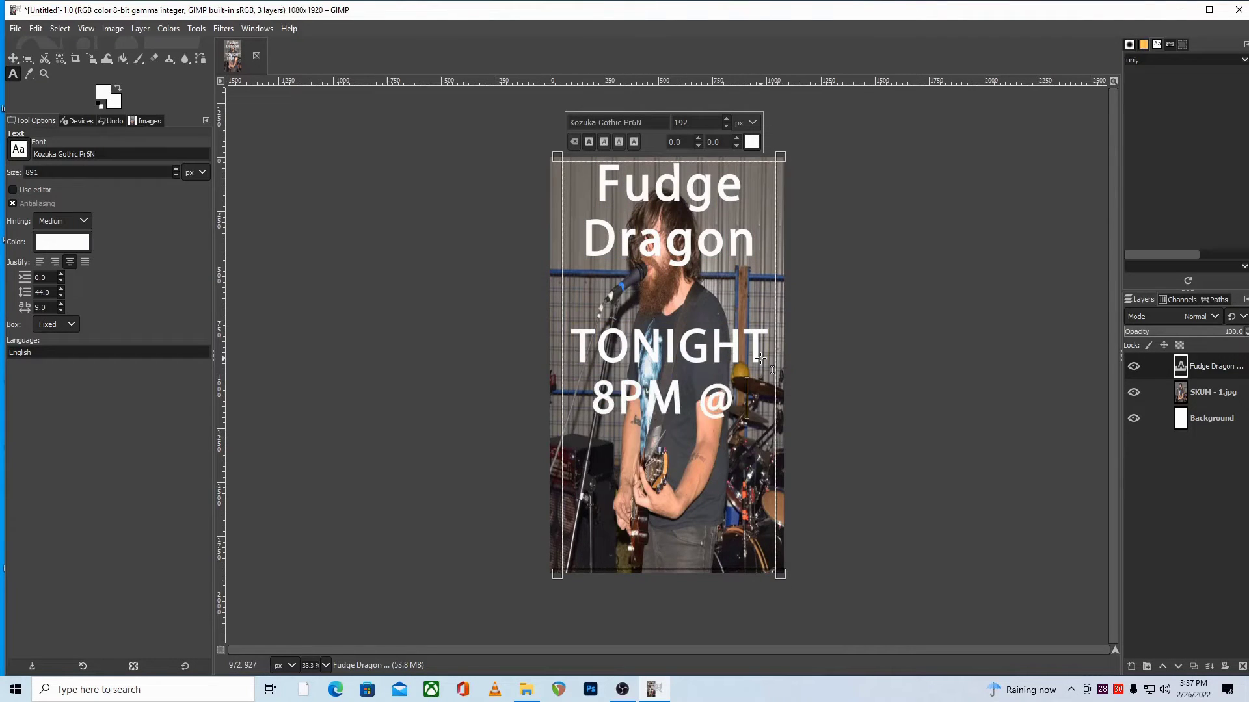
type(" Club Sandwich")
Replace the word 'TONIGHT' with 'April 1st'
triple_click(753, 507)
scroll(727, 124, "down", 20)
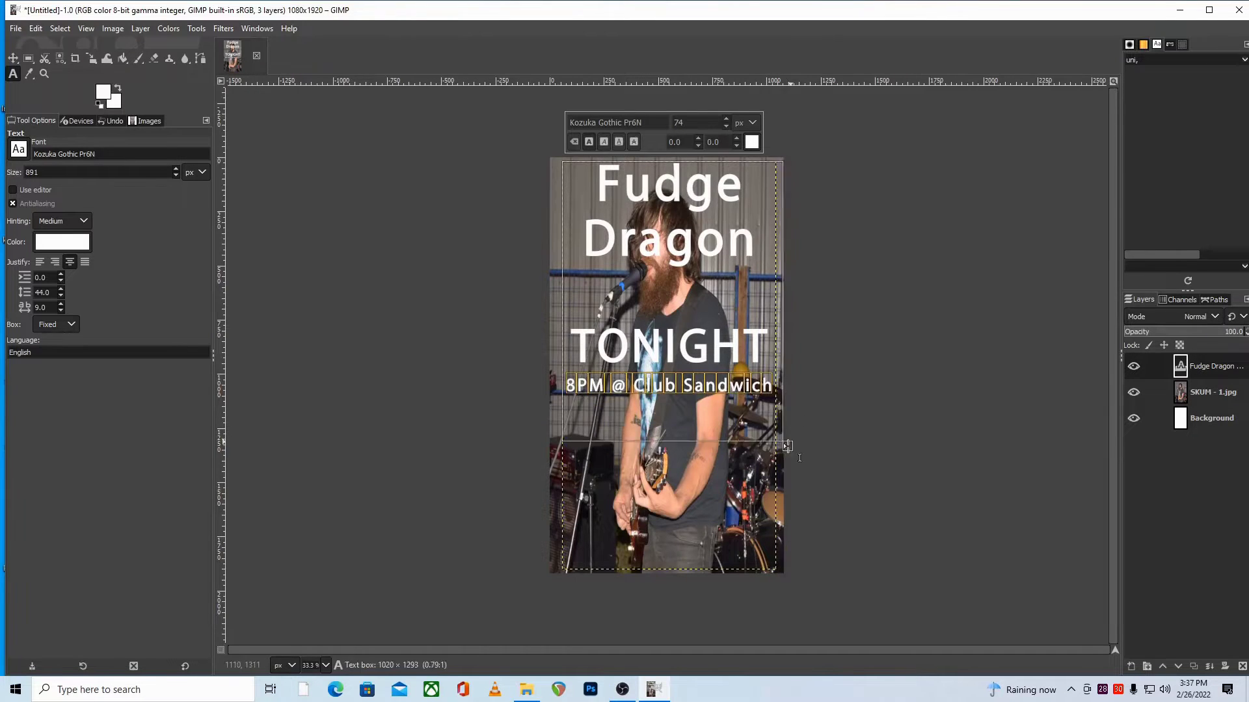
double_click(577, 359)
type("April 1st")
Insert a 'We Don't Exist' line above 'April 1st' and remove the extra blank line
left_click(723, 293)
key("Return")
type("We d")
key("BackSpace")
type("Don't Exist")
key("Delete")
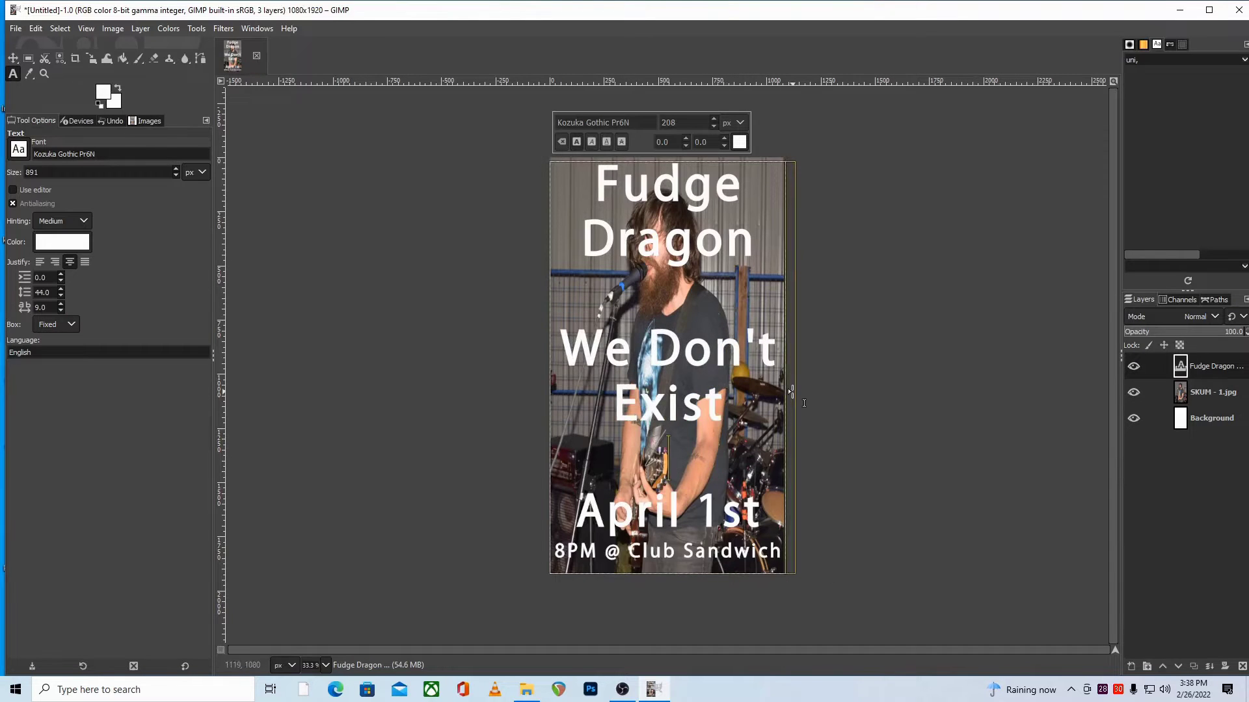
right_click(1210, 366)
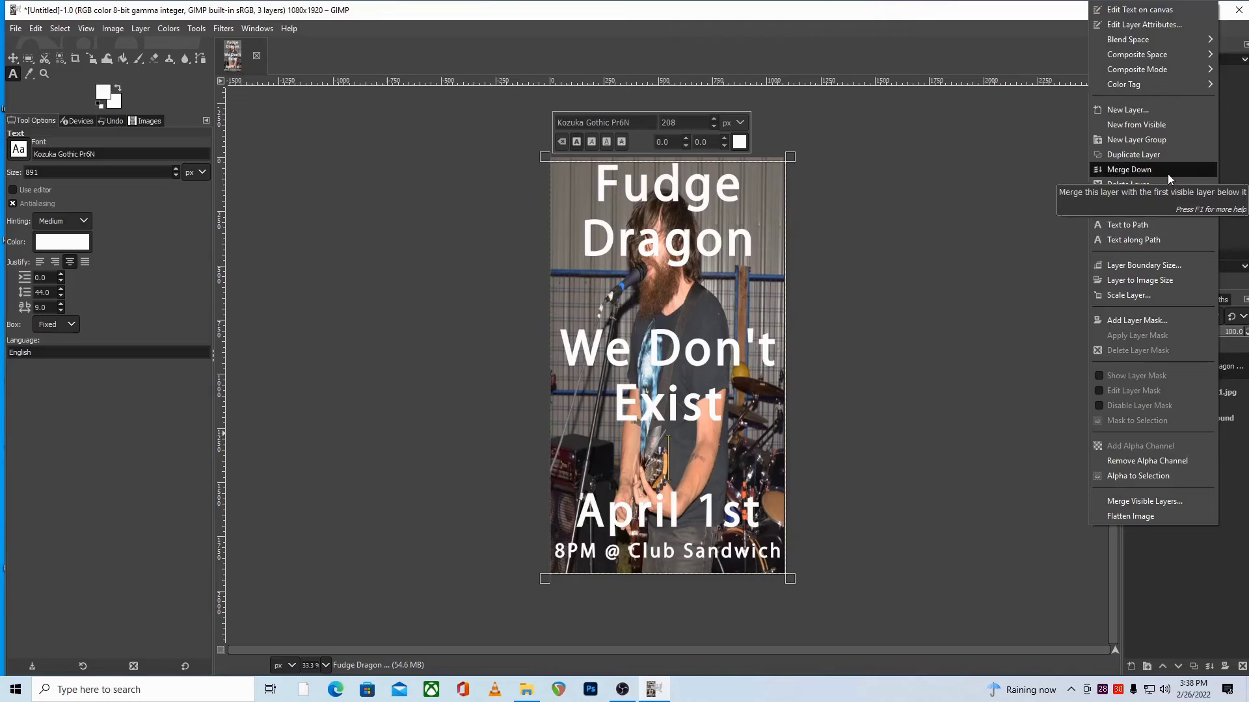
Delete the event text layer and draw a new text box spanning the whole flyer
left_click(1164, 166)
left_click_drag(553, 160, 785, 574)
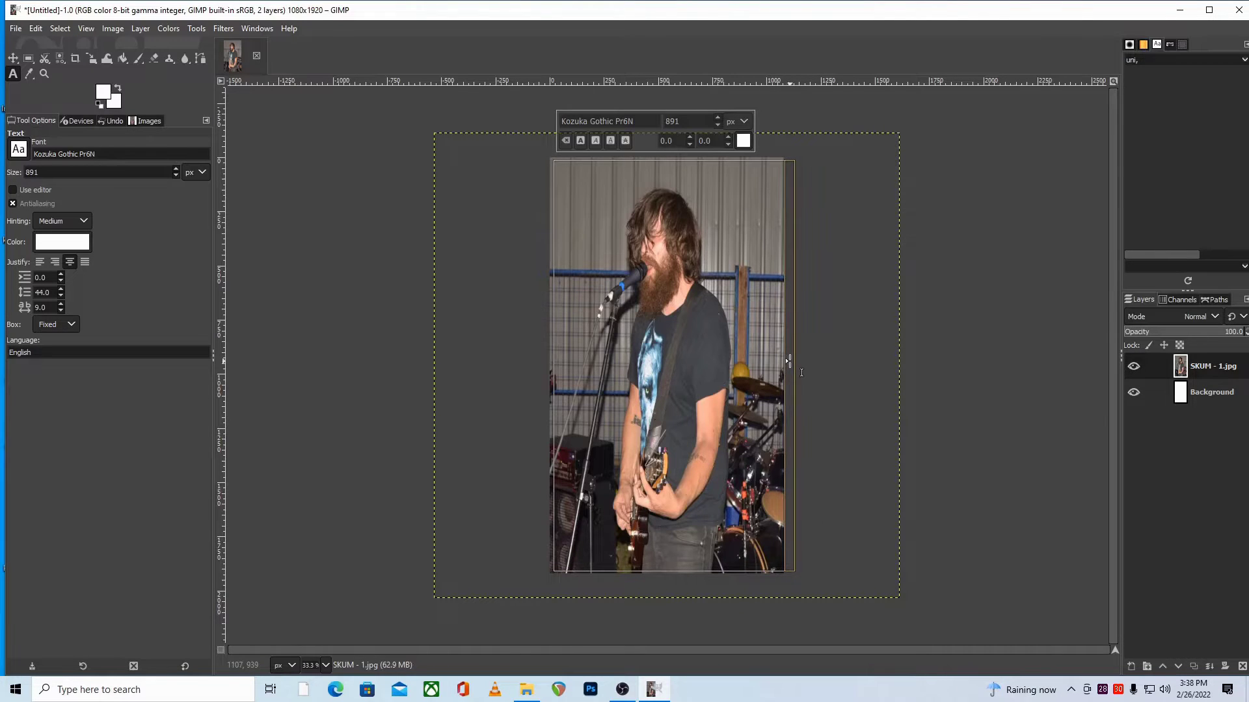
left_click_drag(553, 390, 550, 390)
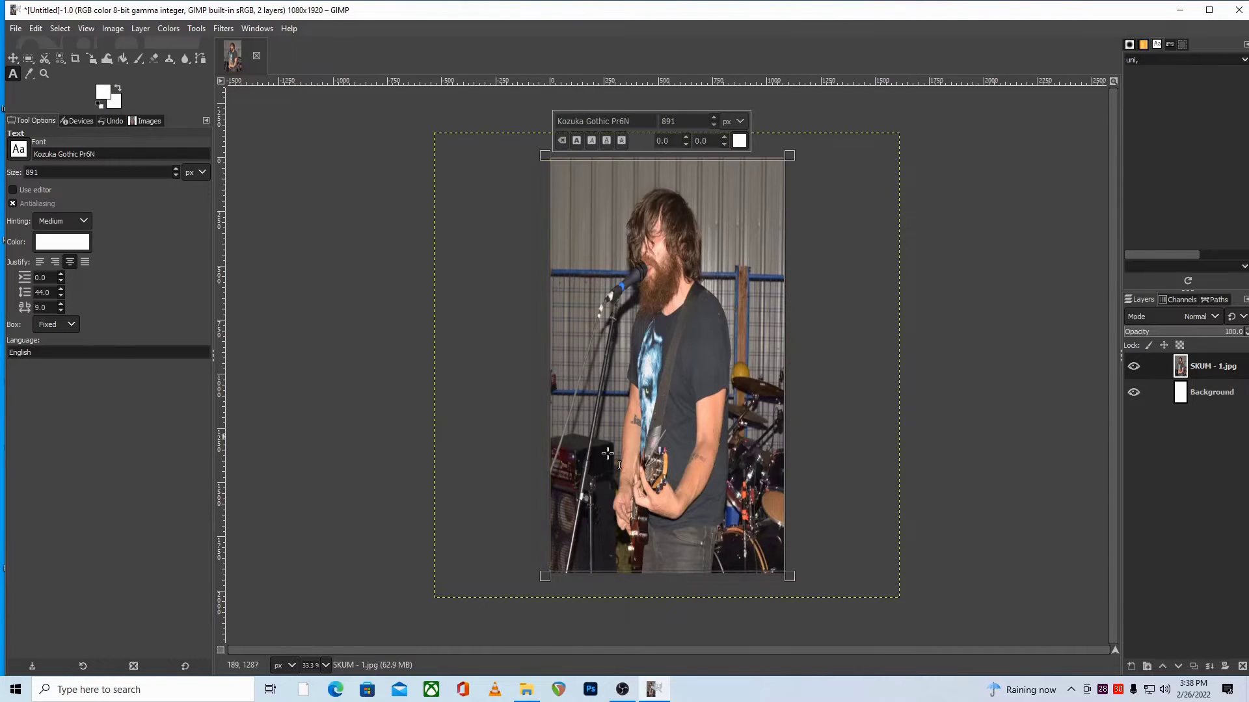
left_click(748, 235)
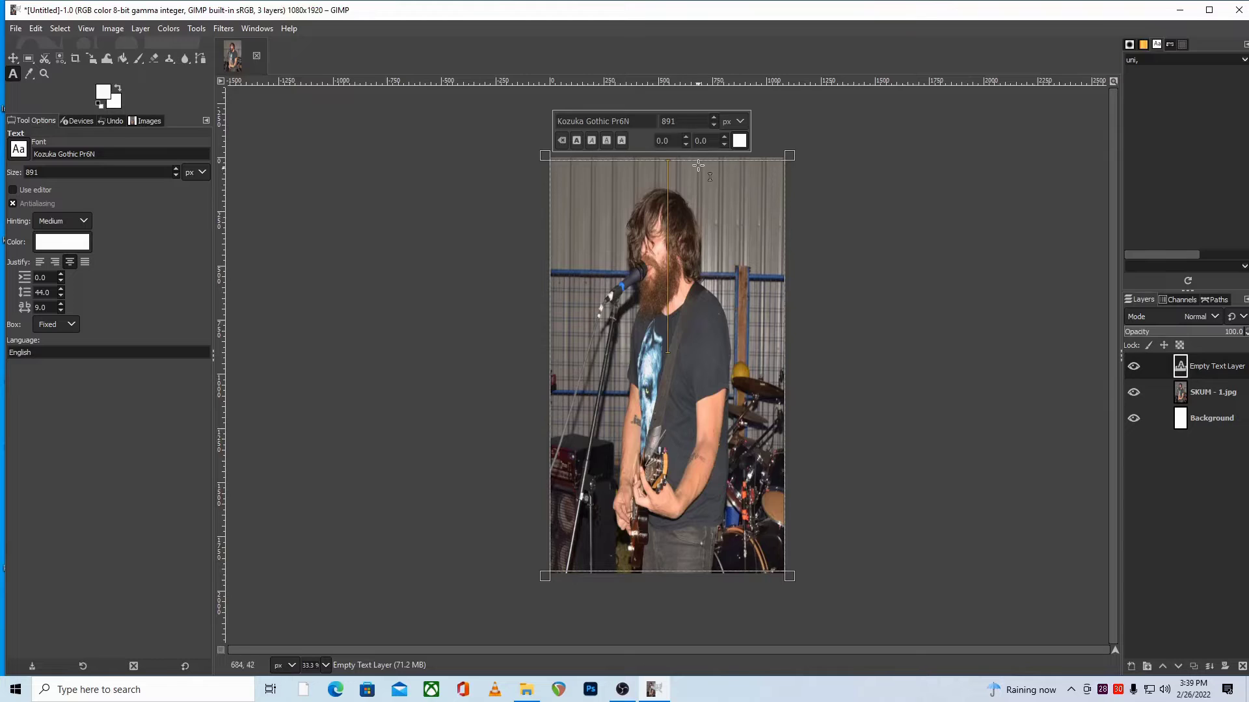
Type 'Fudge Dragon' at 162 px, enlarge it to 246 px, make it bold, and nudge it down
triple_click(696, 122)
type("162")
key("Return")
type("Fu")
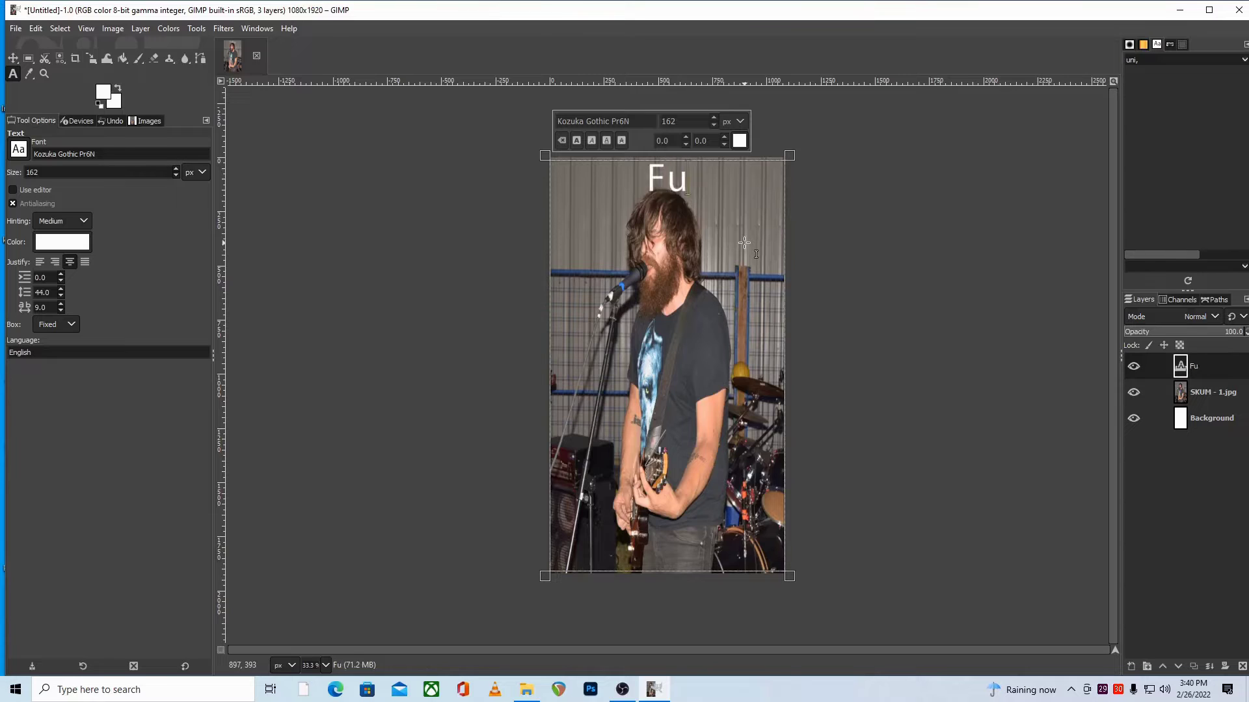
type("dge Dragon")
key("ctrl+a")
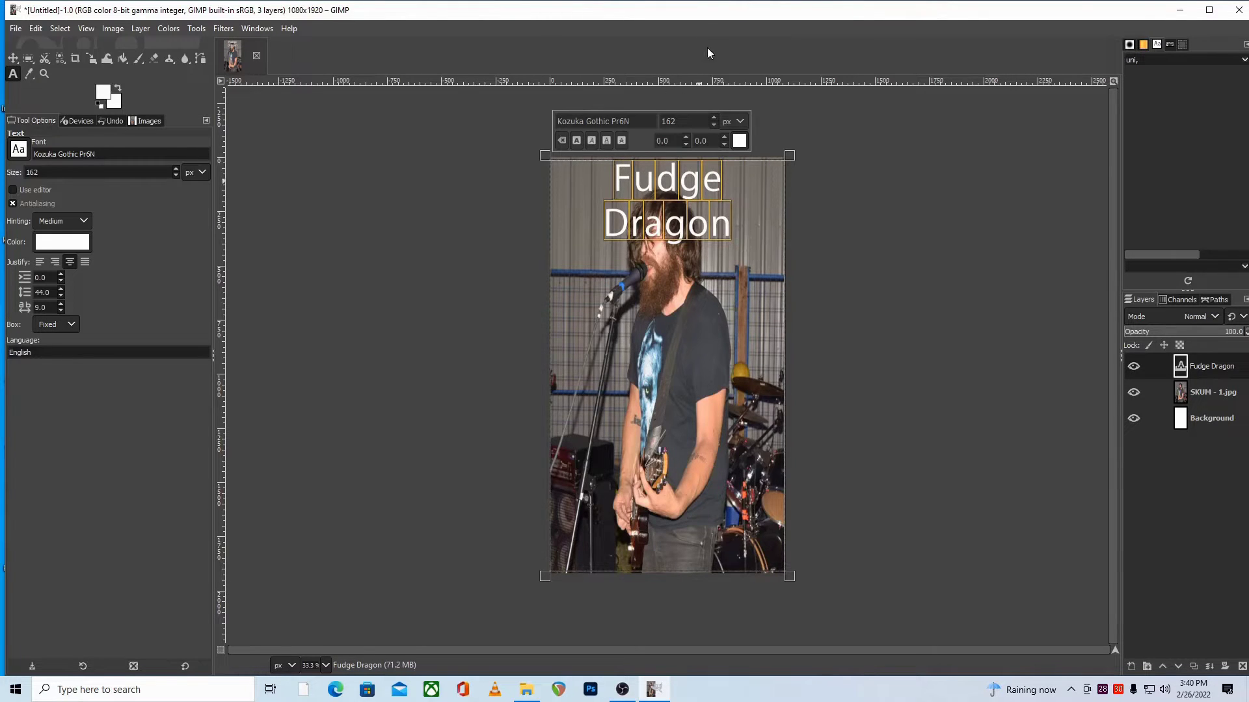
scroll(714, 121, "up", 10)
scroll(712, 120, "up", 10)
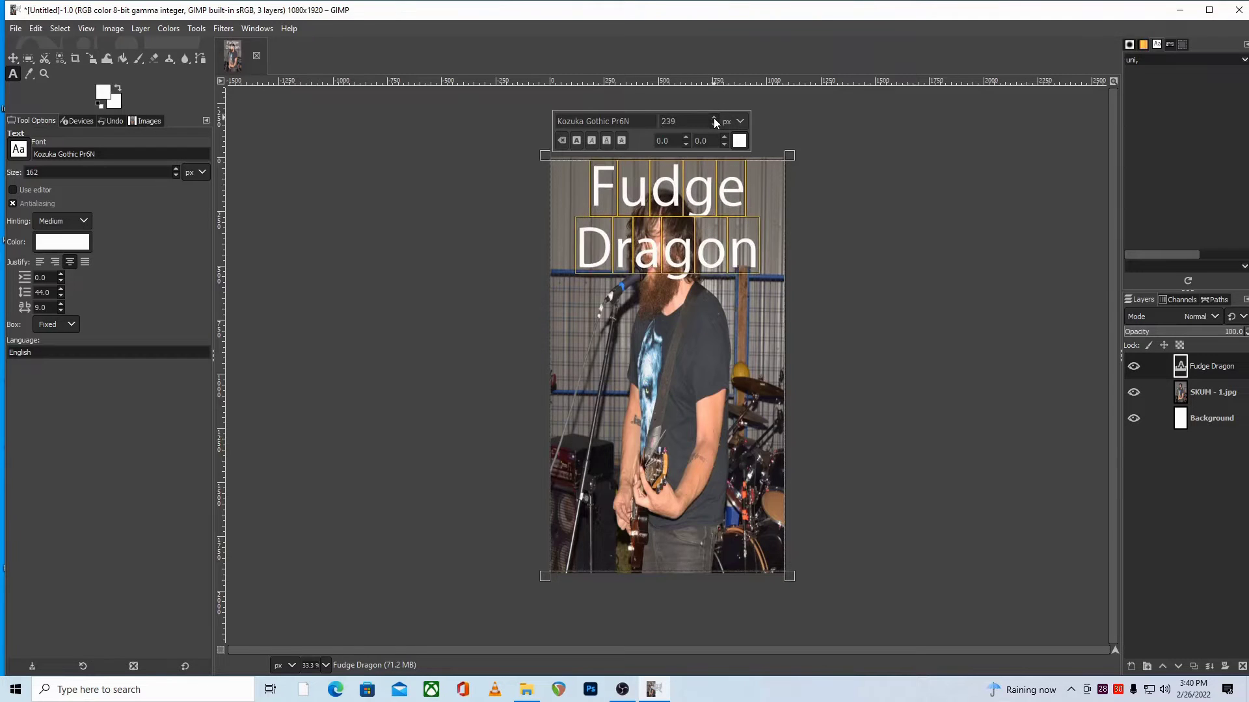
left_click(576, 140)
scroll(714, 121, "up", 1)
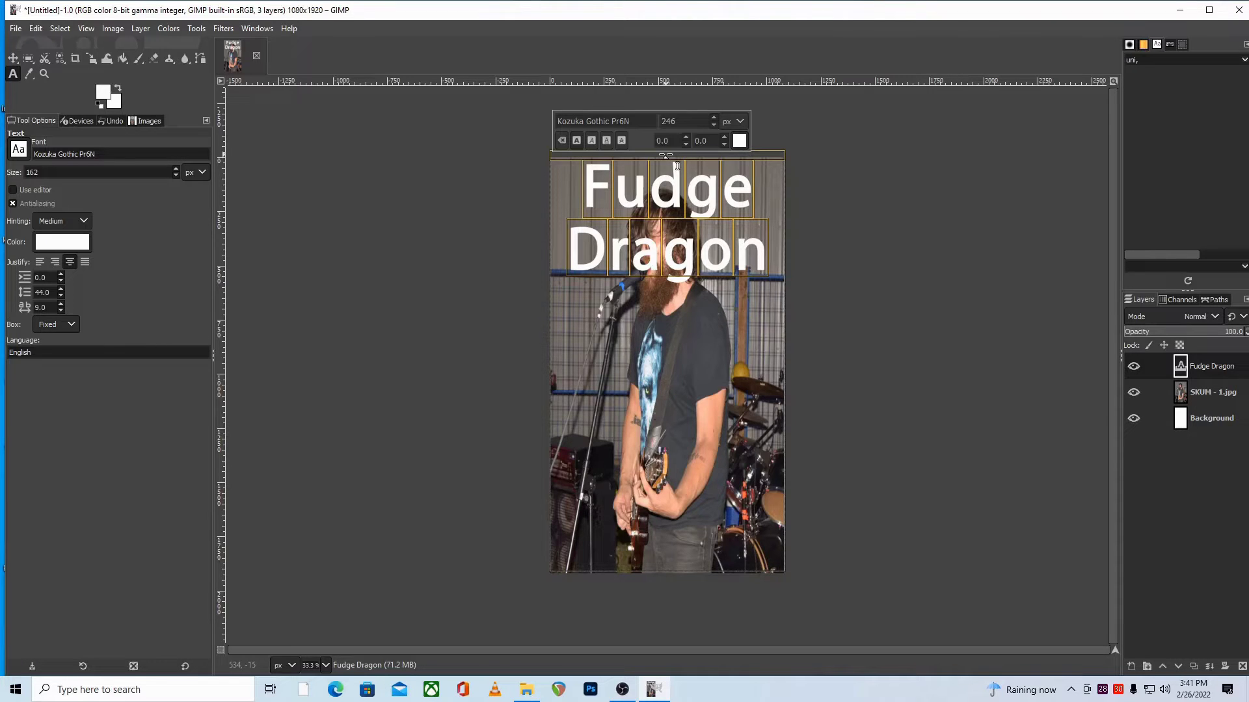
mouse_move(677, 165)
left_mouse_down()
mouse_move(681, 195)
mouse_move(681, 166)
left_mouse_up()
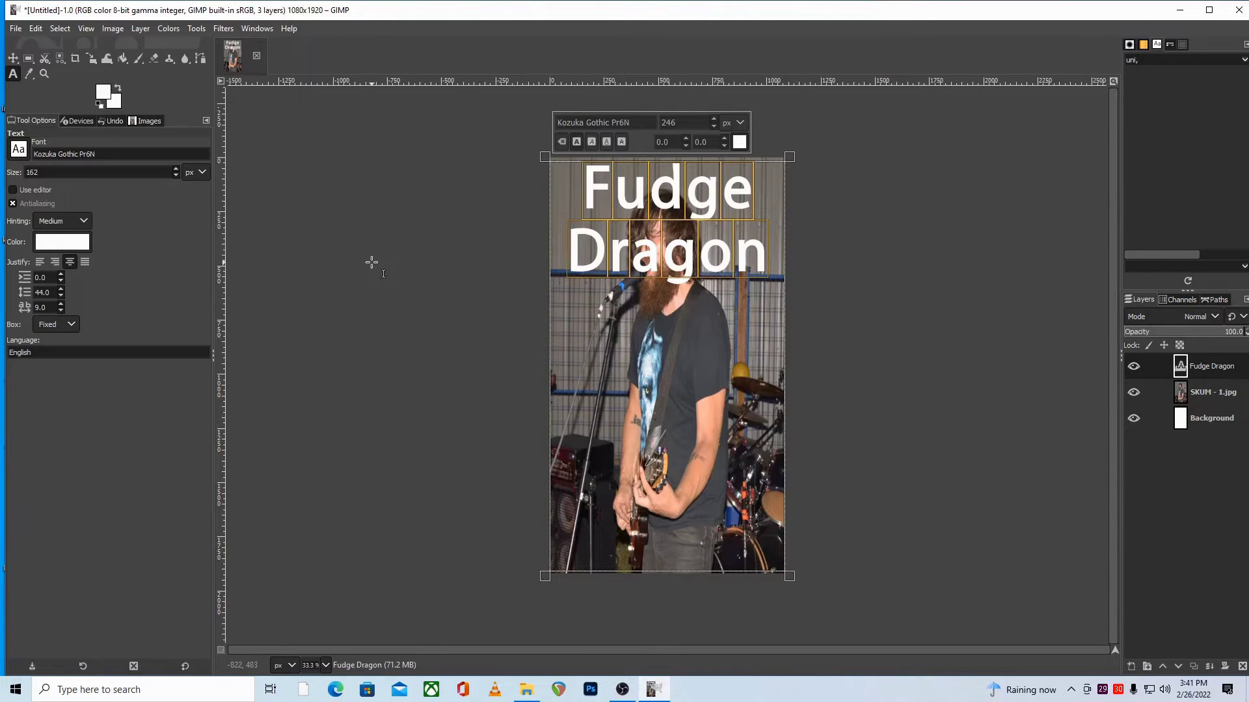
left_click(142, 30)
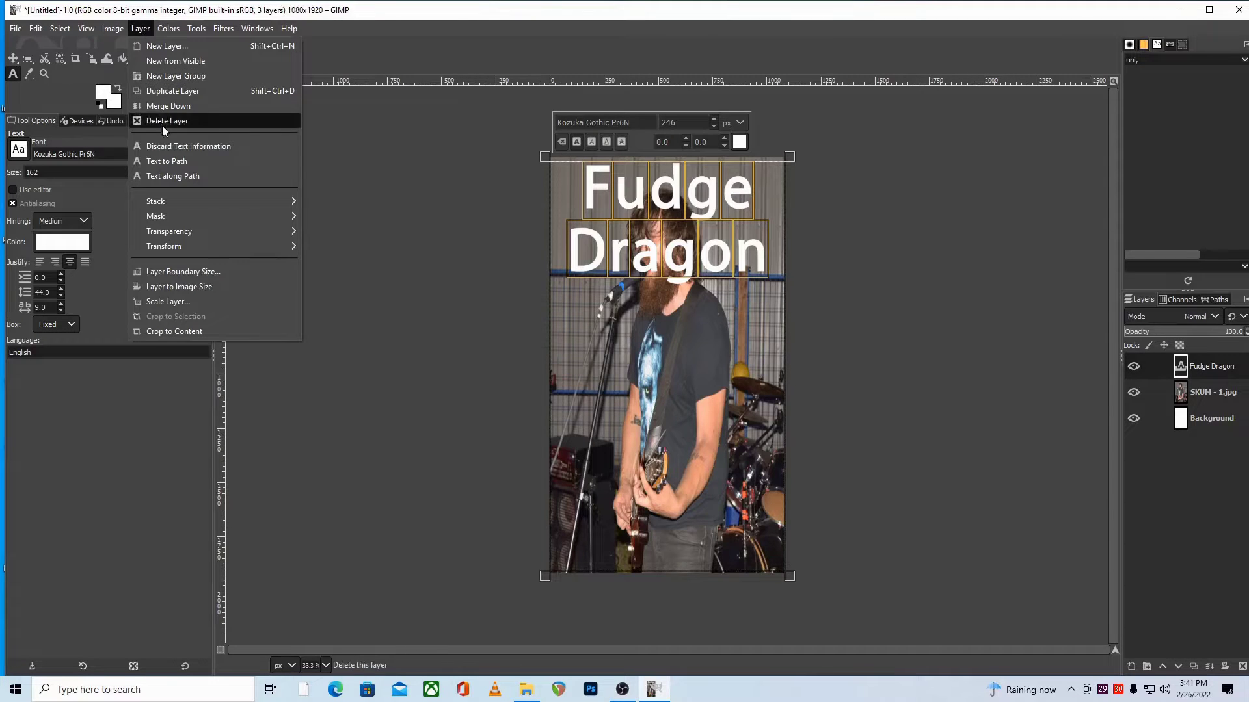
Turn the Fudge Dragon text outline into a selection with Select > From Path
left_click(173, 165)
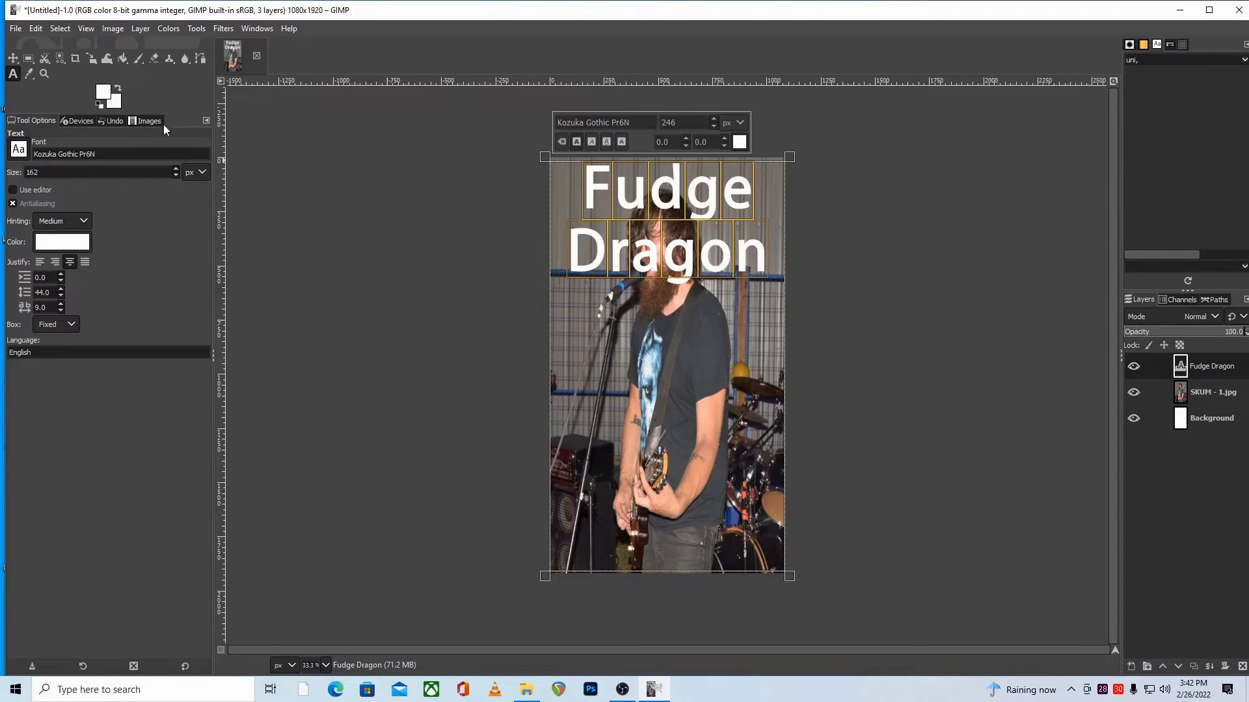
left_click(59, 30)
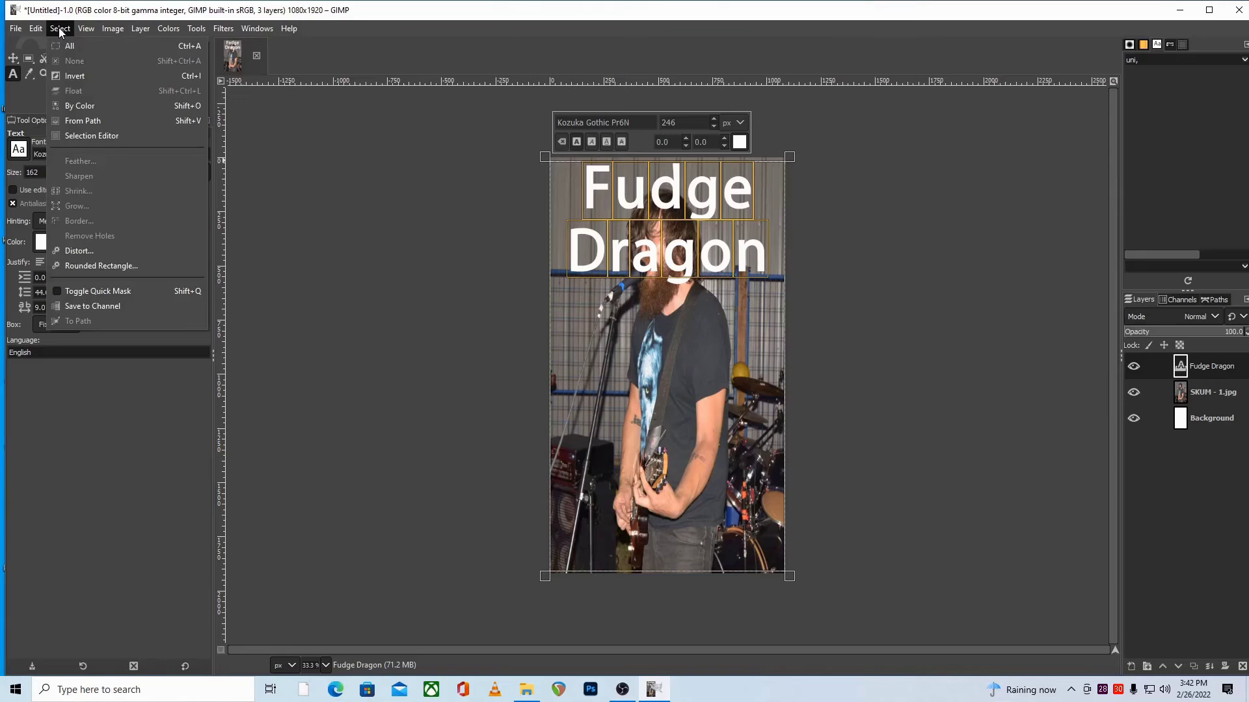
left_click(81, 123)
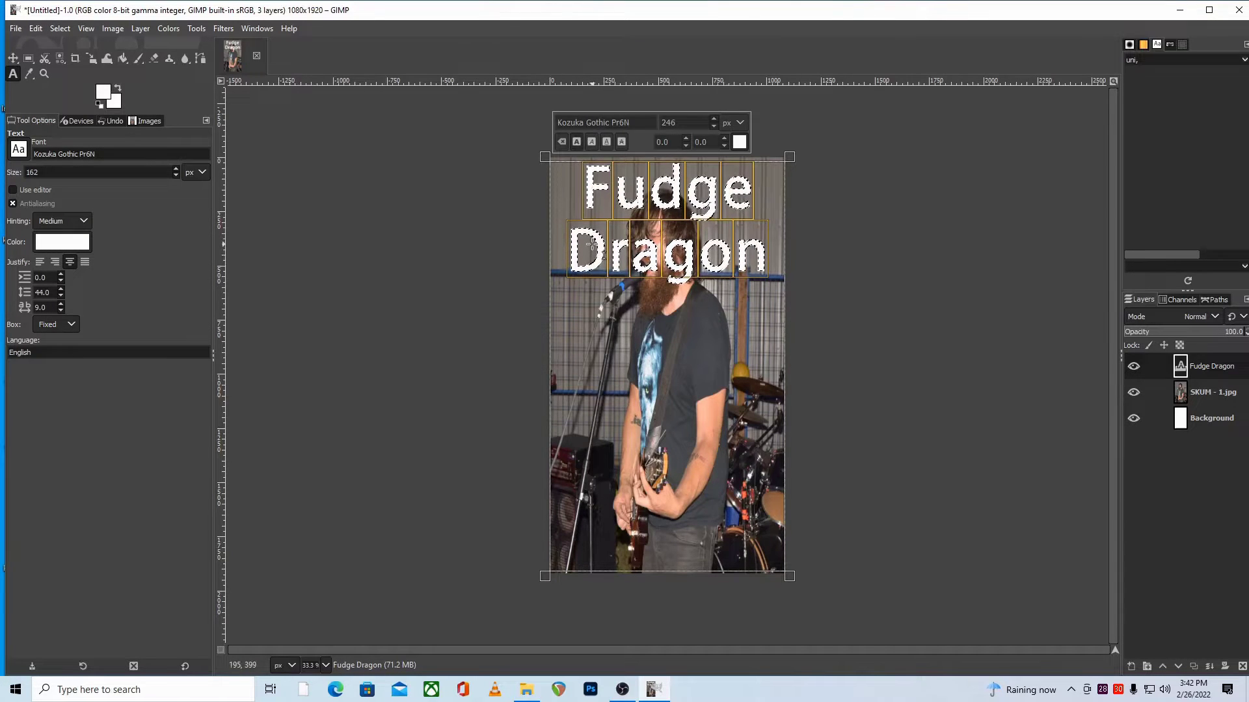
Grow the title selection outward by 8 pixels
left_click(60, 29)
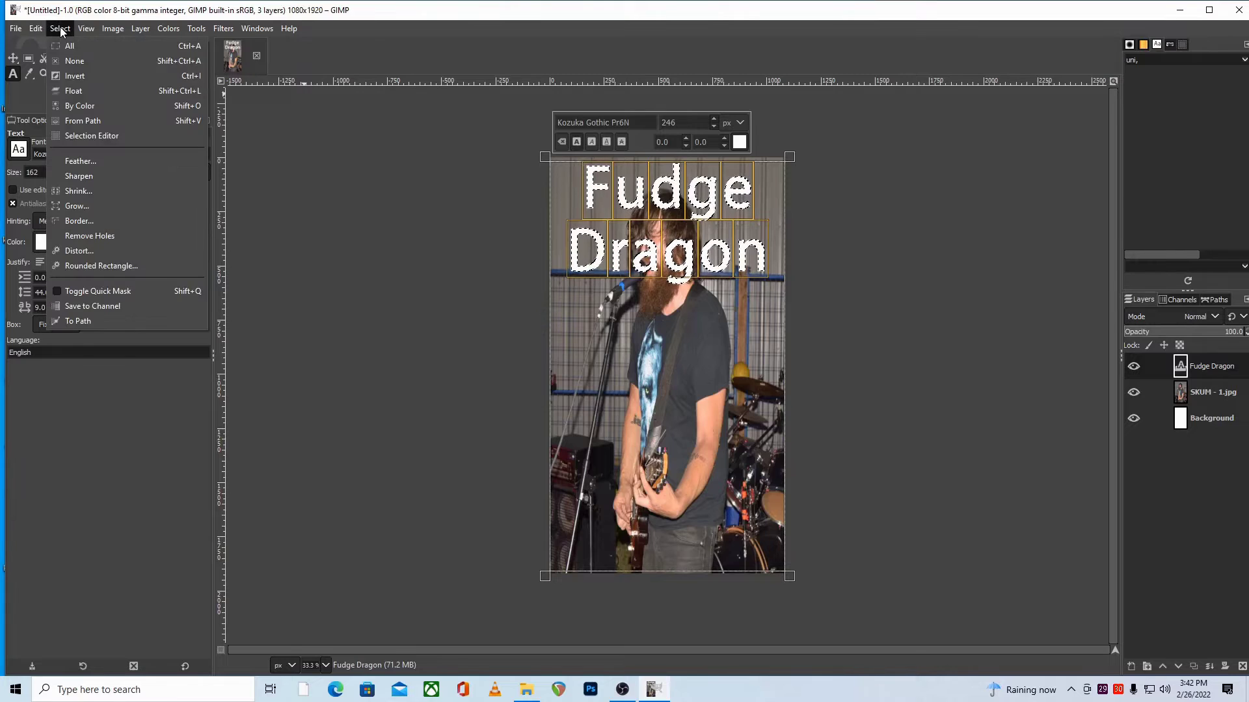
left_click(74, 205)
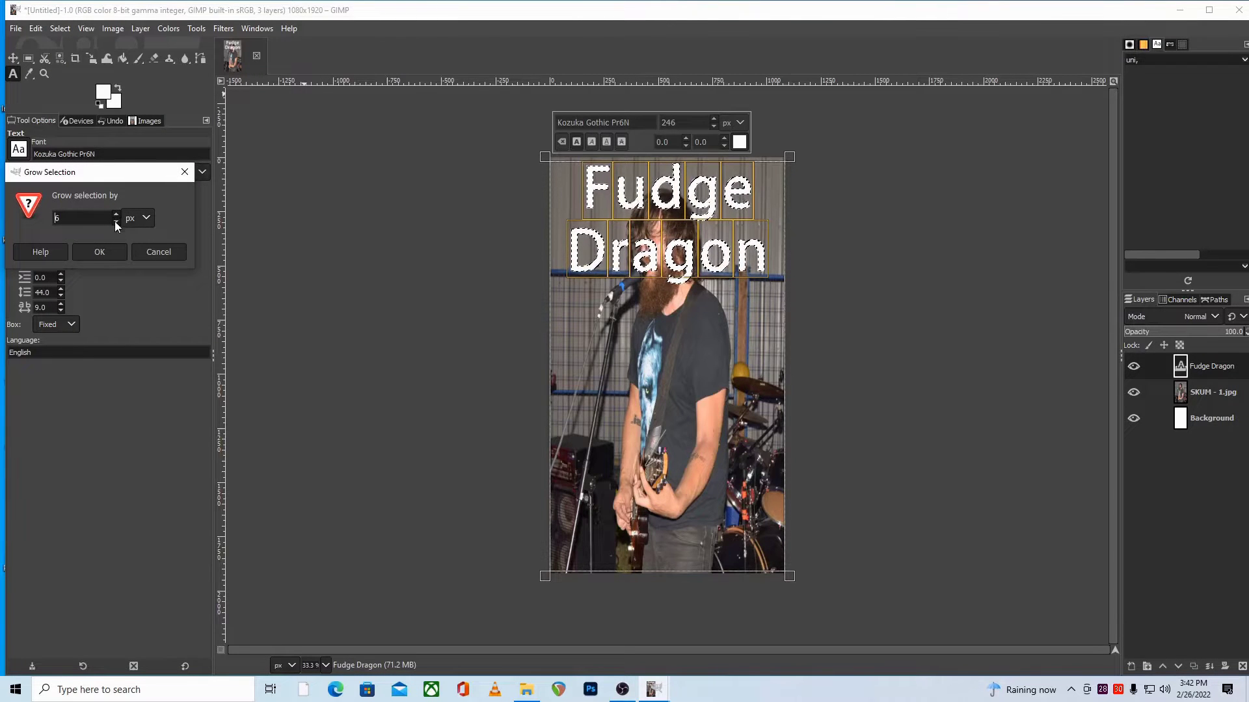
type("8")
left_click(101, 248)
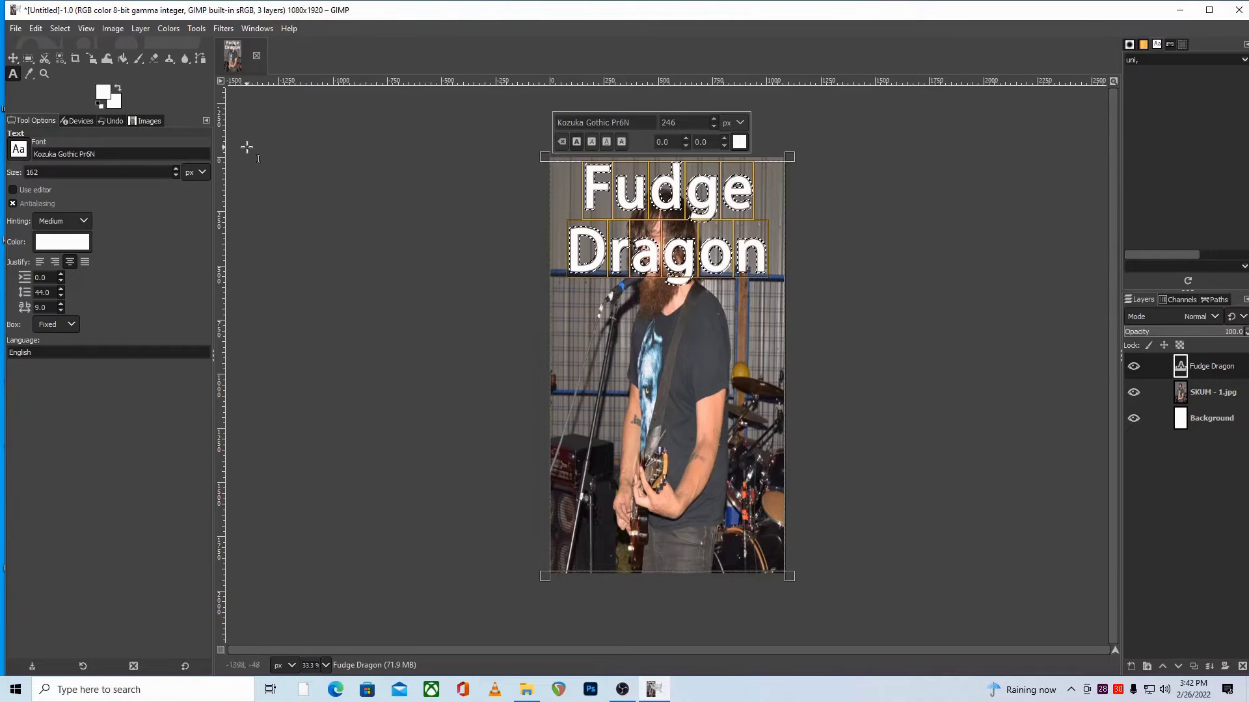
Add a new transparent layer beneath the Fudge Dragon text layer
left_click(147, 32)
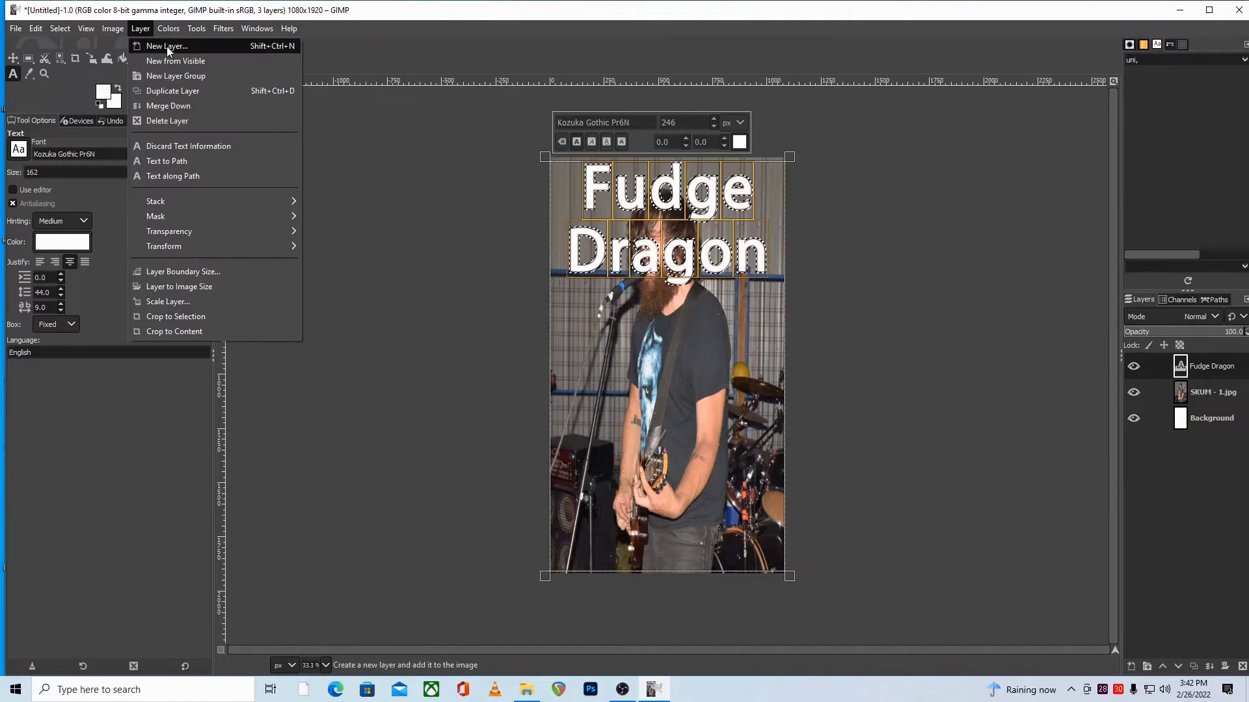
left_click(167, 47)
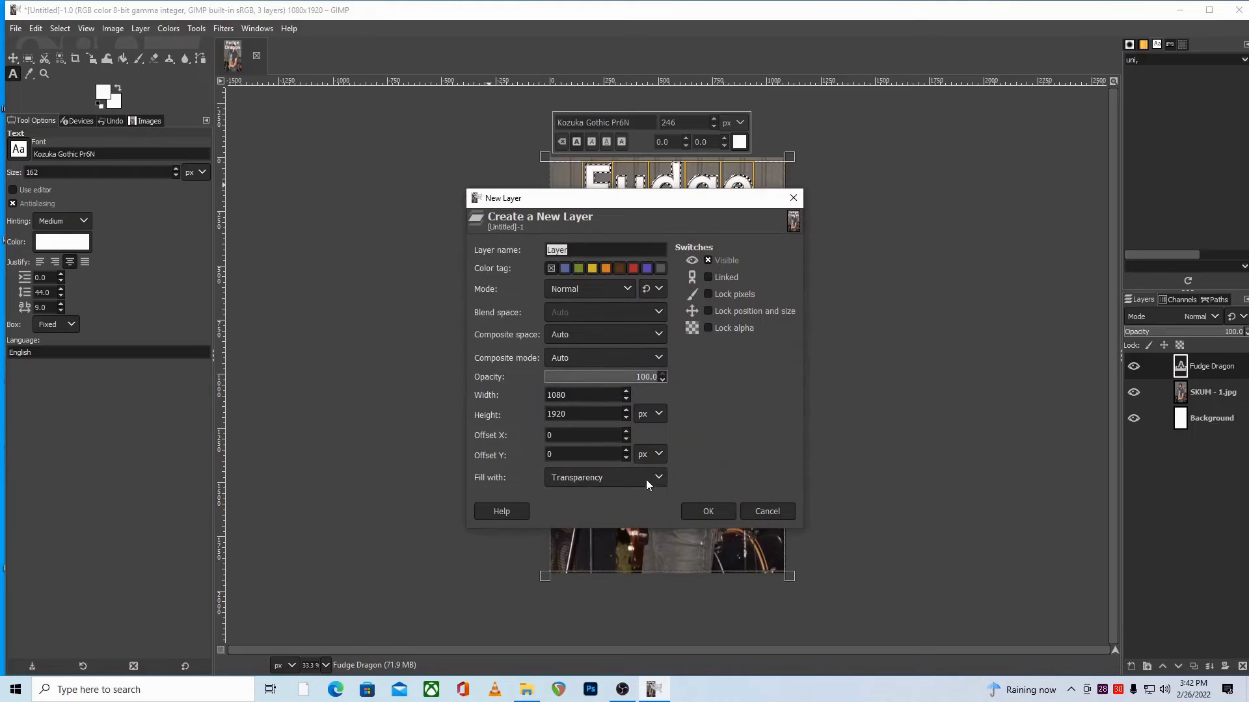
left_click(704, 511)
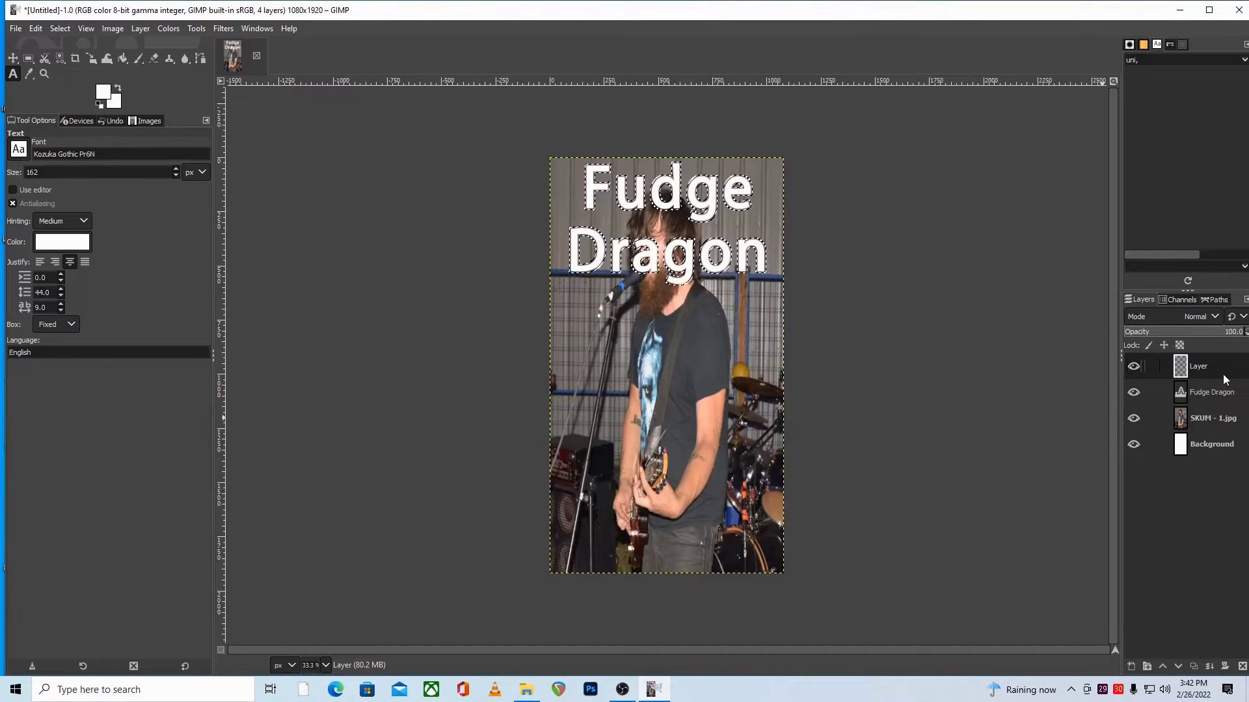
left_click_drag(1196, 368, 1208, 401)
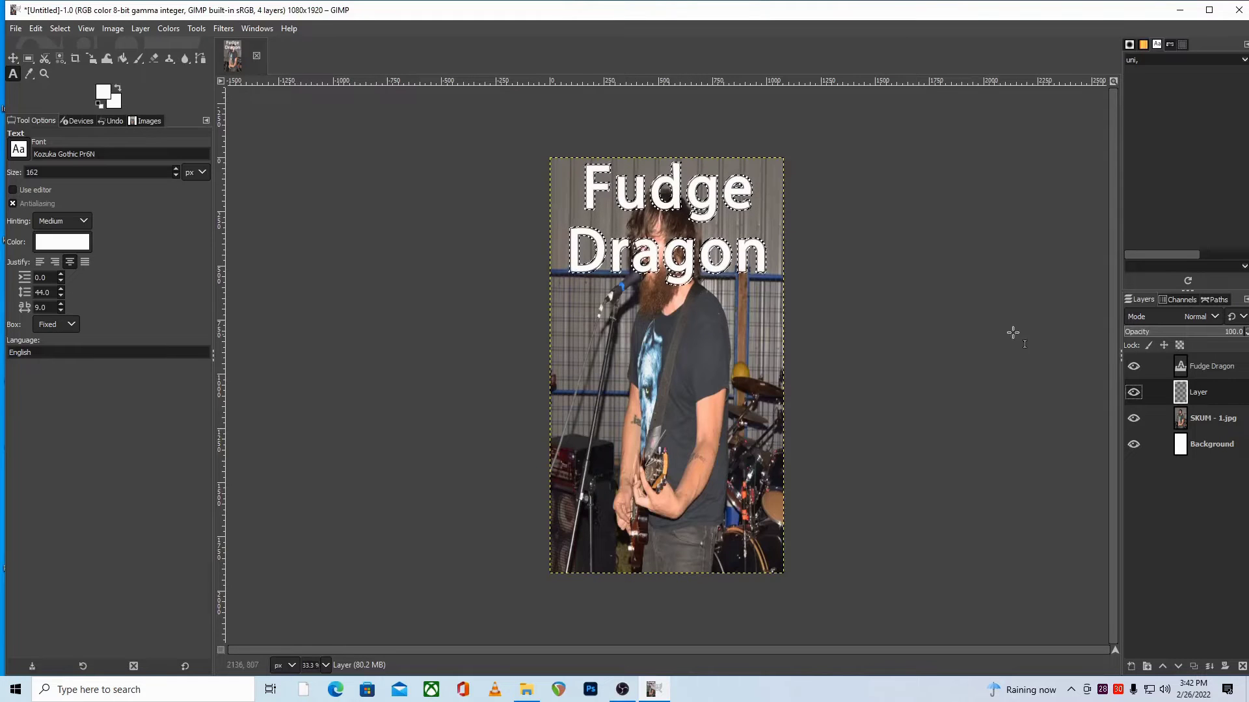
Set the foreground colour to pure black and bucket-fill the grown title selection
left_click(124, 60)
left_click(102, 92)
left_click(30, 155)
left_click_drag(28, 154, 3, 197)
left_click(171, 225)
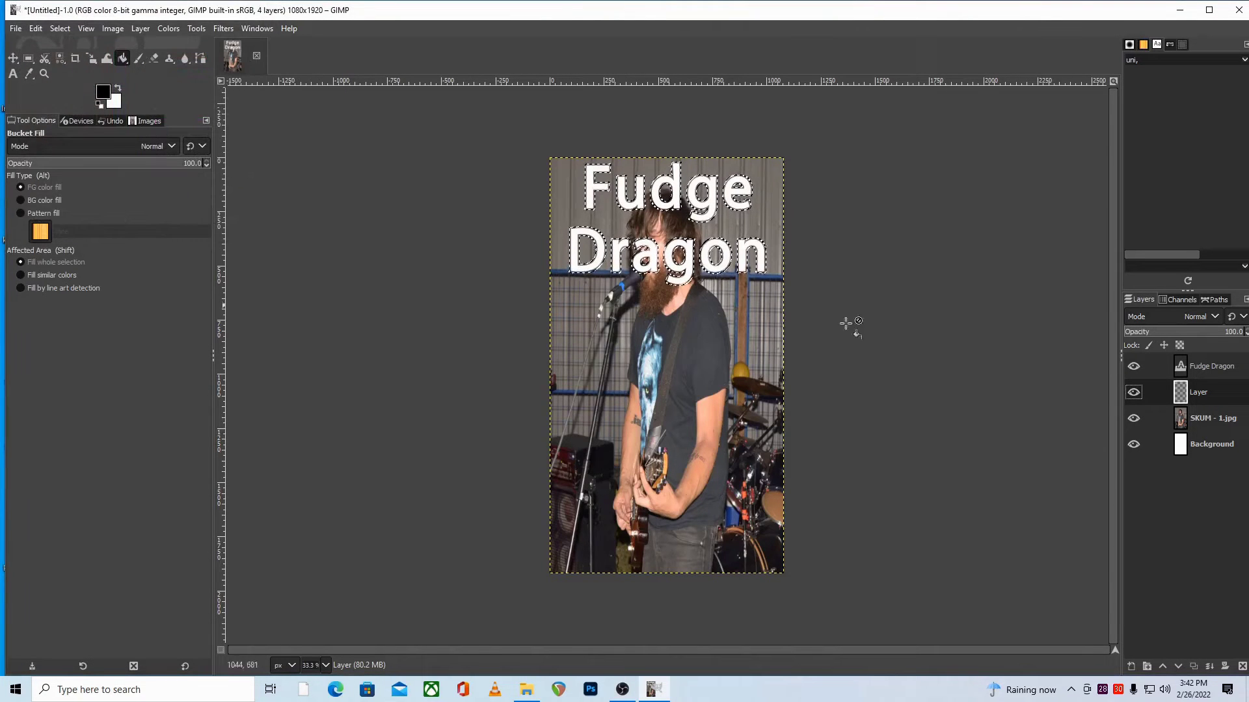
left_click(587, 269)
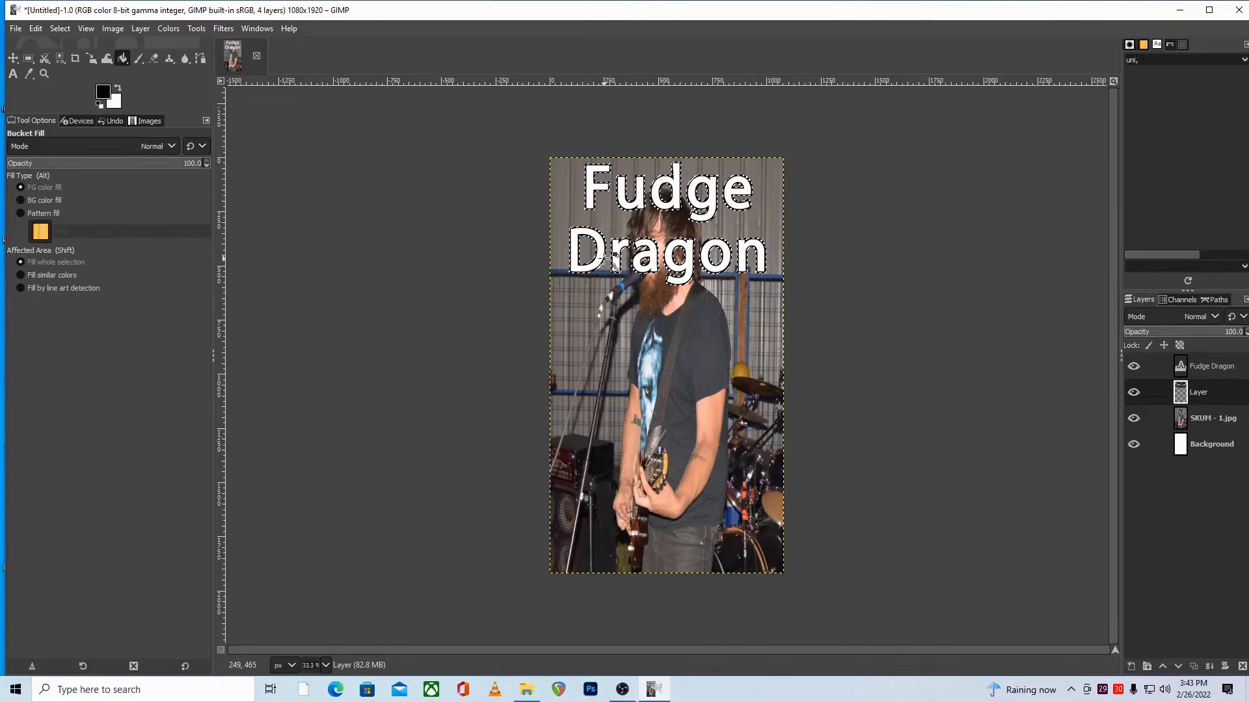
Clear the selection, then undo the outline attempt back to three layers
left_click(60, 28)
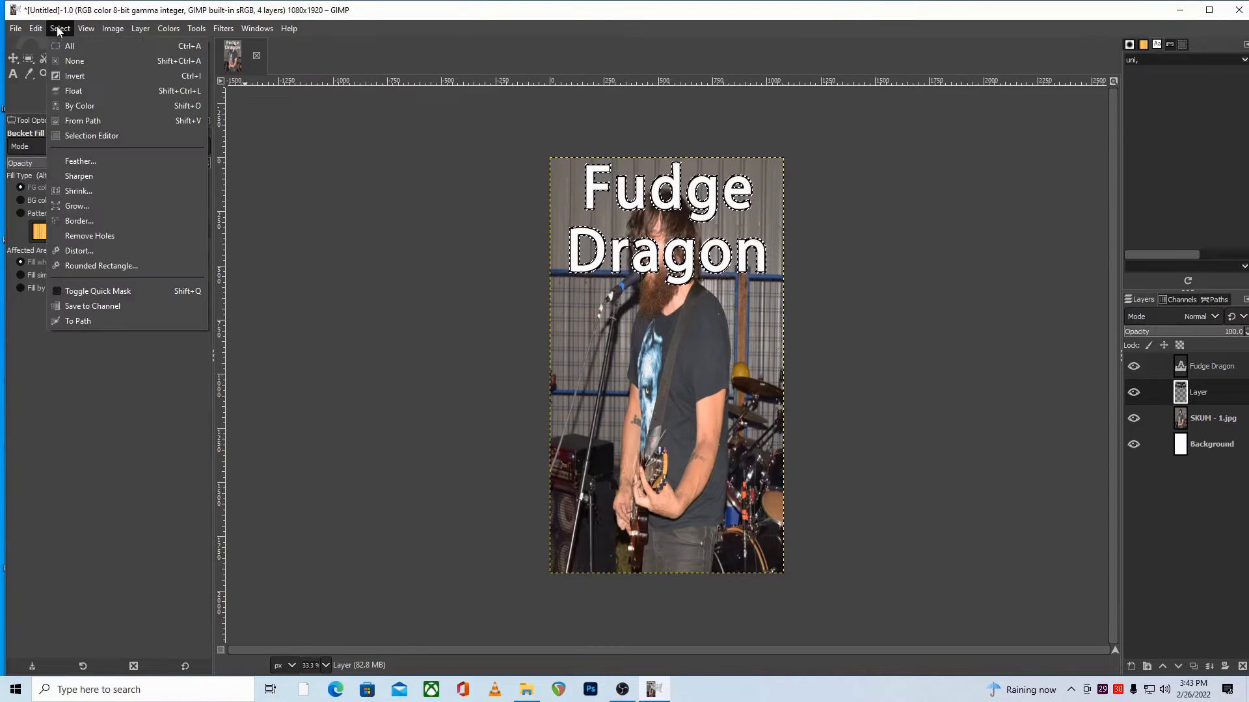
left_click(70, 61)
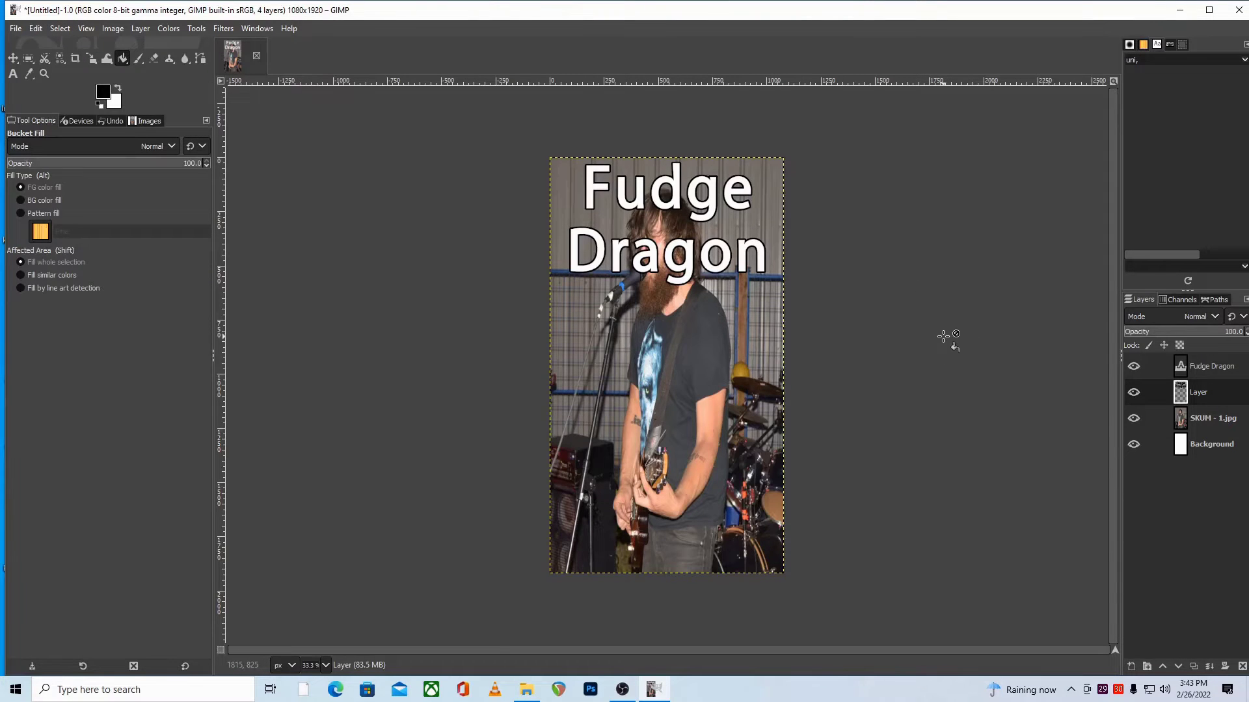
key("ctrl+z")
key("ctrl+z")
key("ctrl+z")
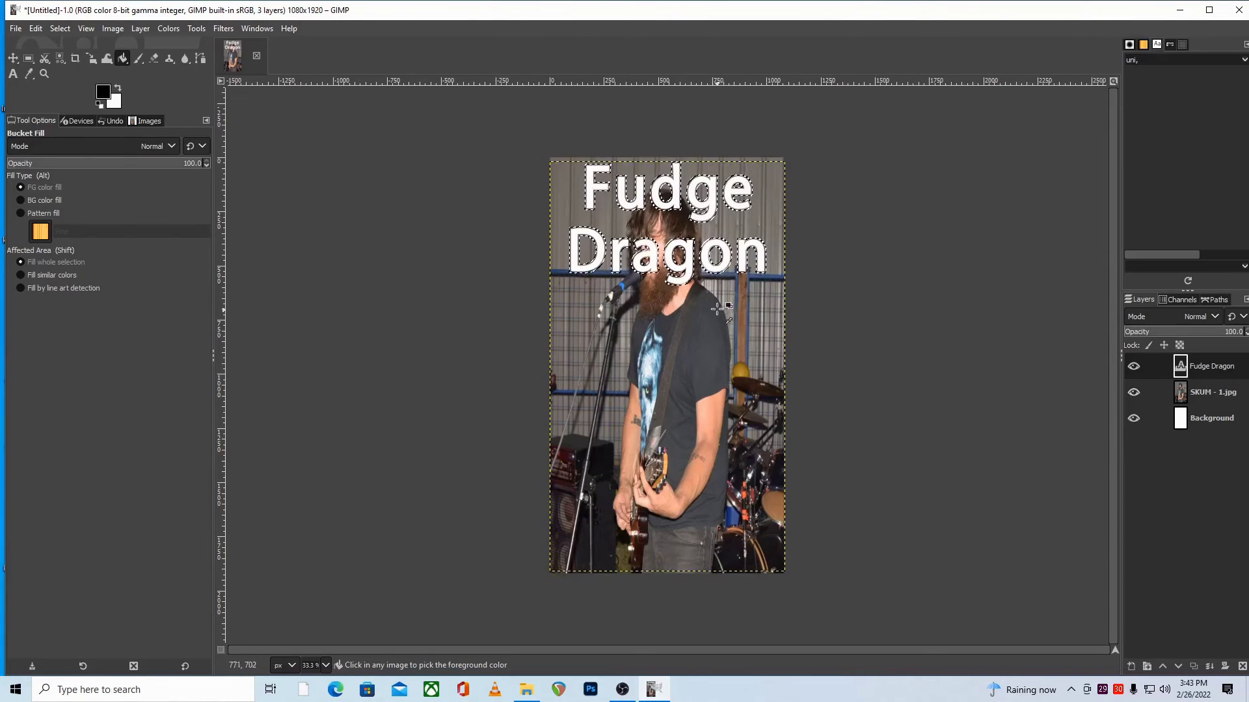
key("ctrl+z")
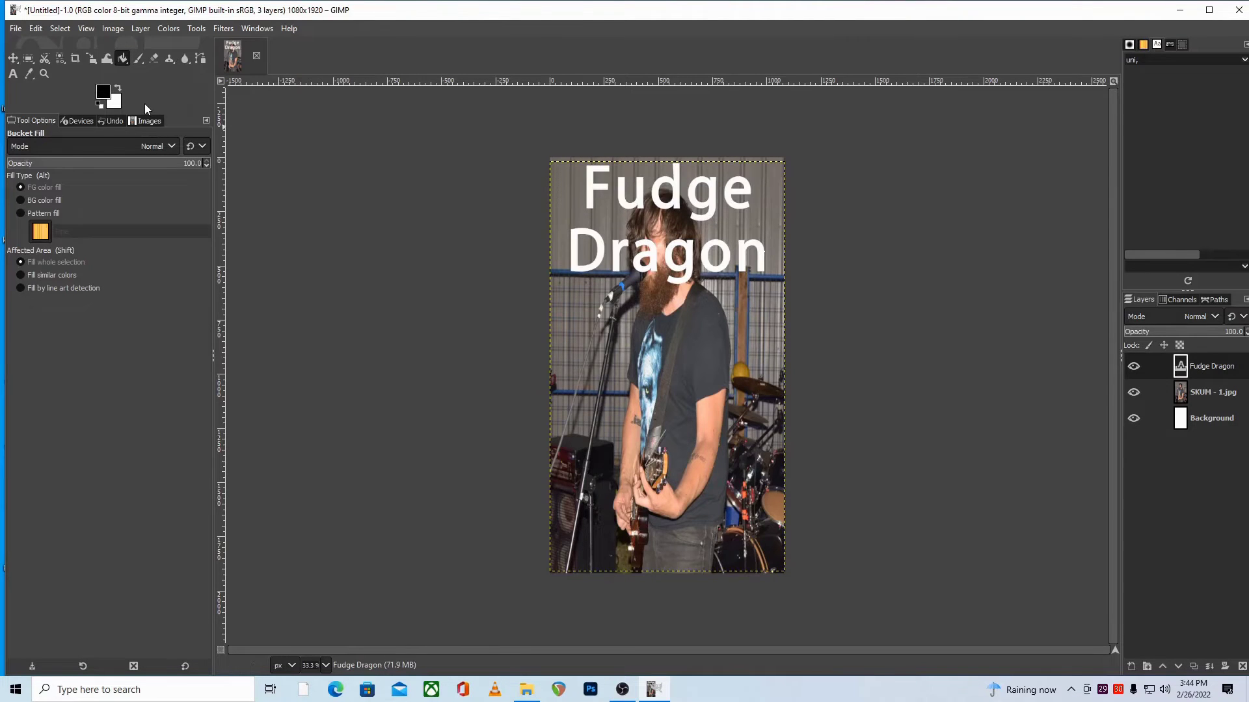
Select the white Fudge Dragon lettering by colour and grow the selection
left_click(60, 58)
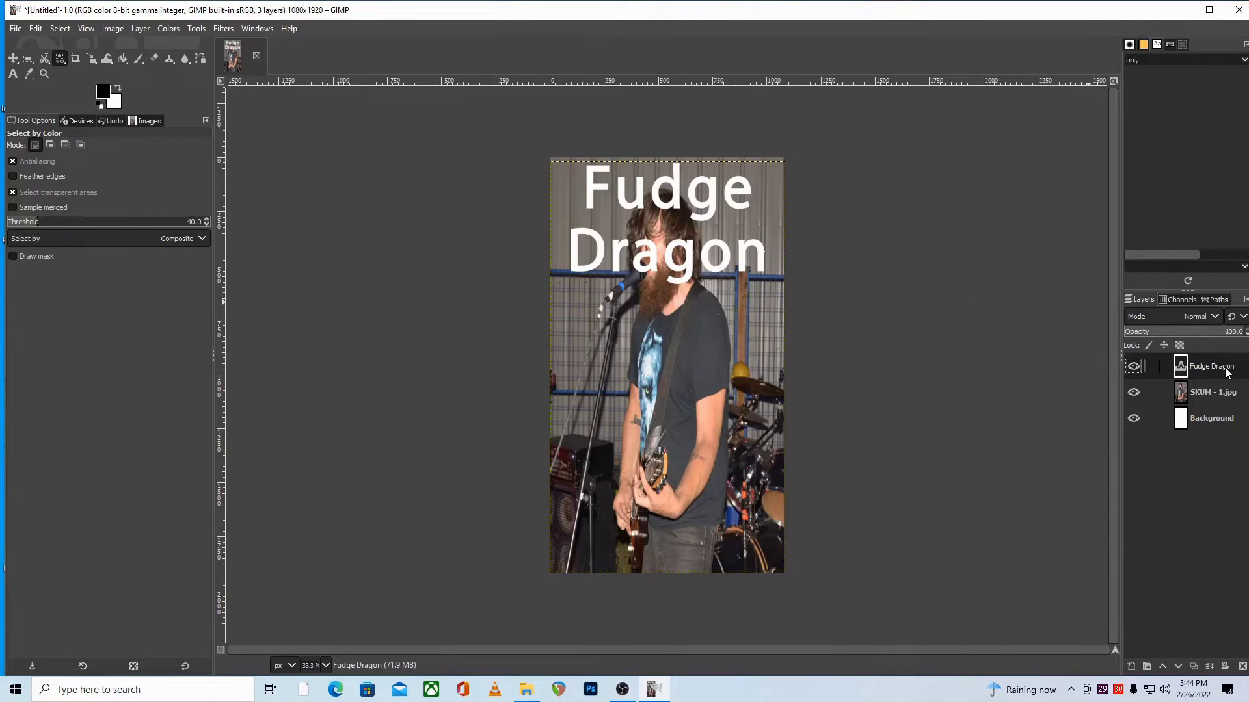
left_click(575, 265)
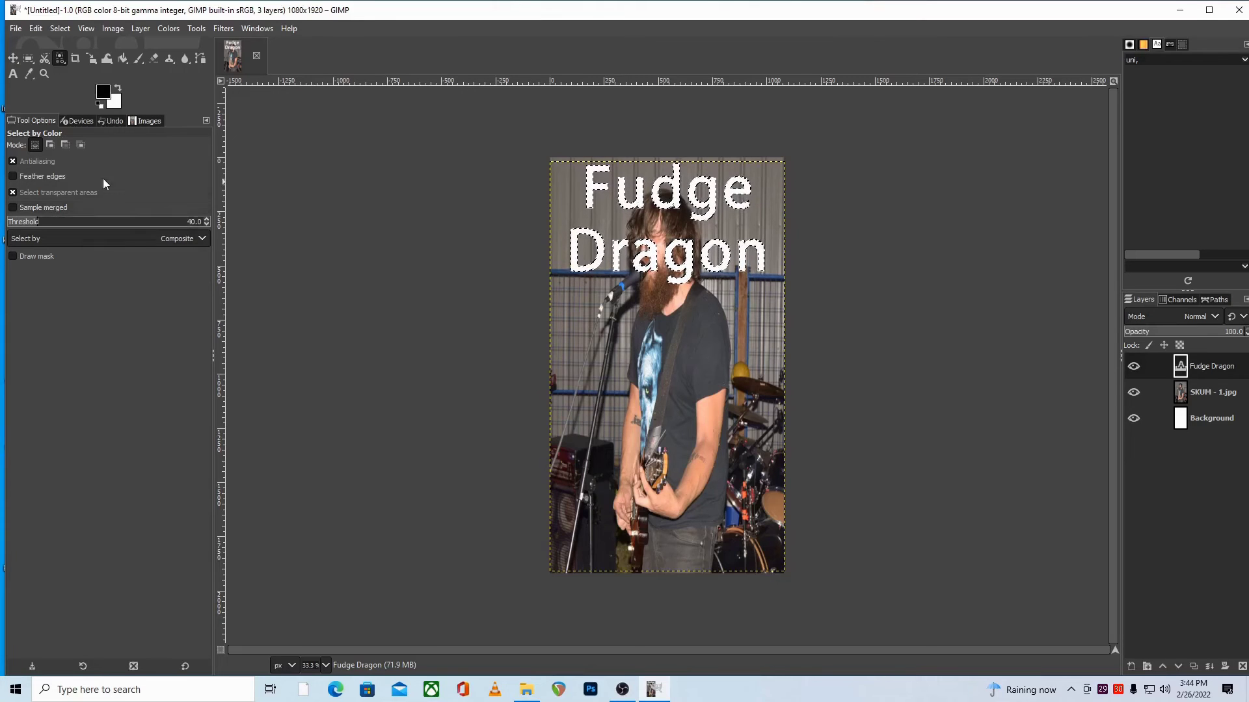
left_click(60, 28)
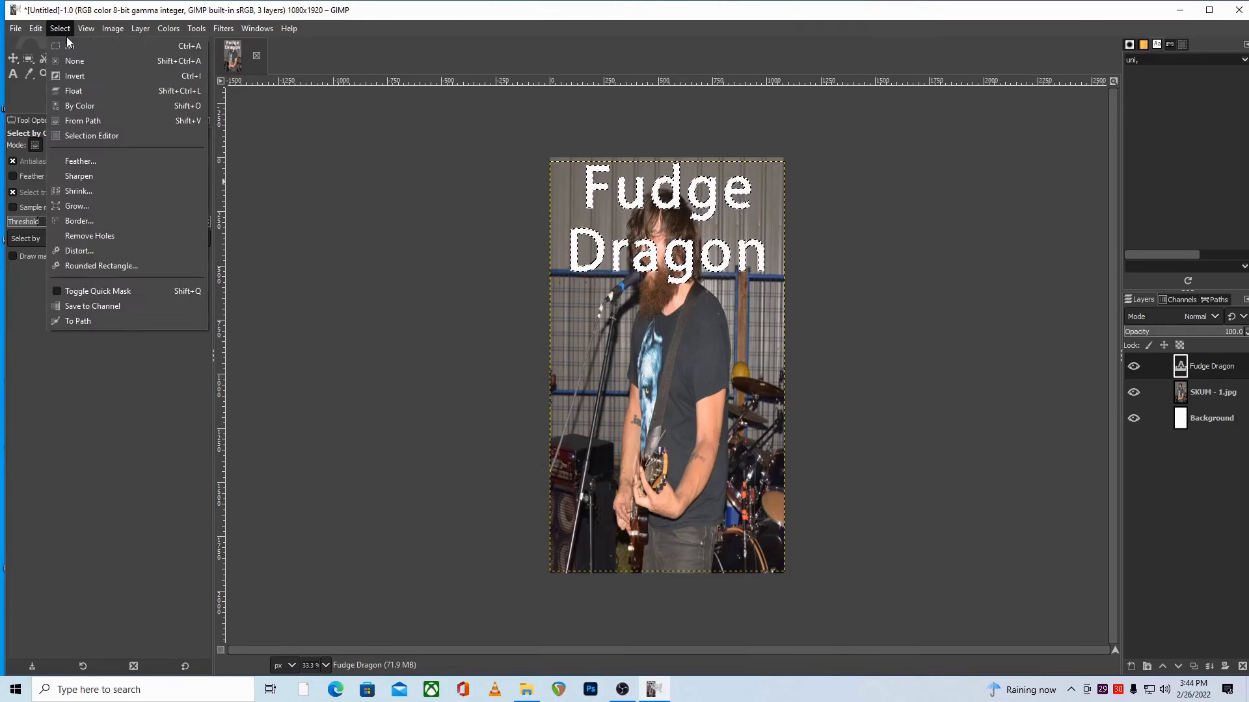
left_click(83, 207)
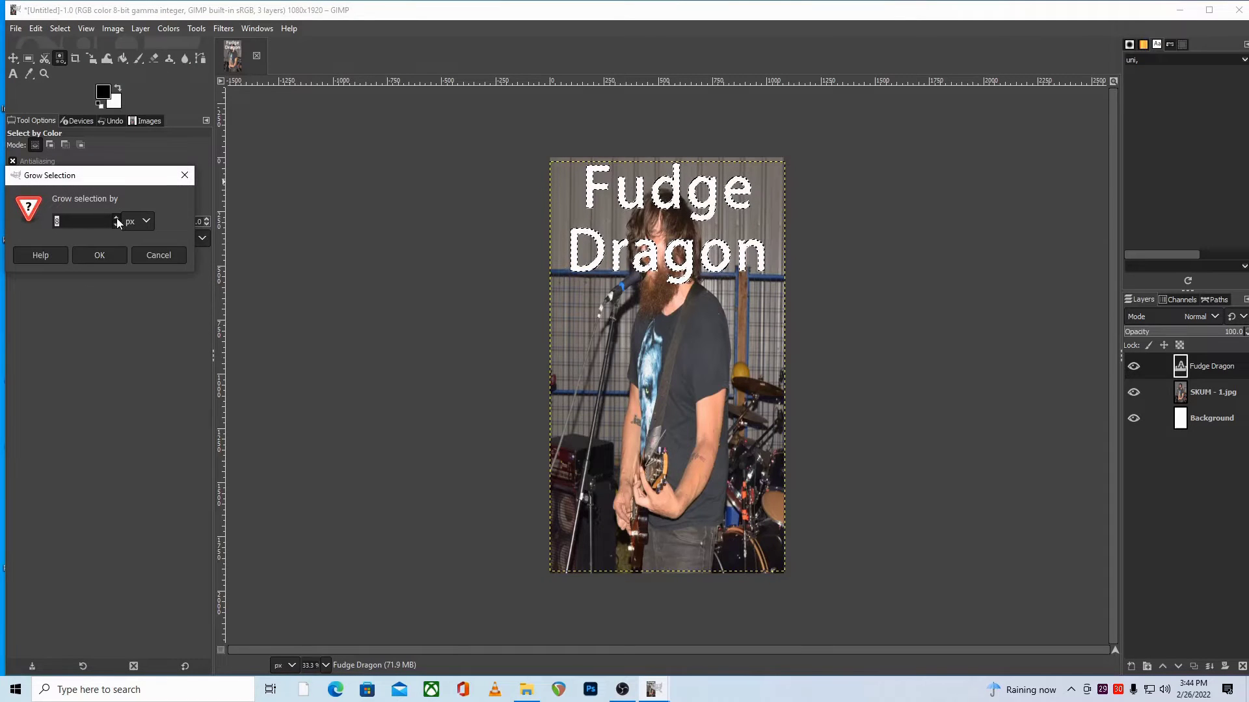
left_click(103, 257)
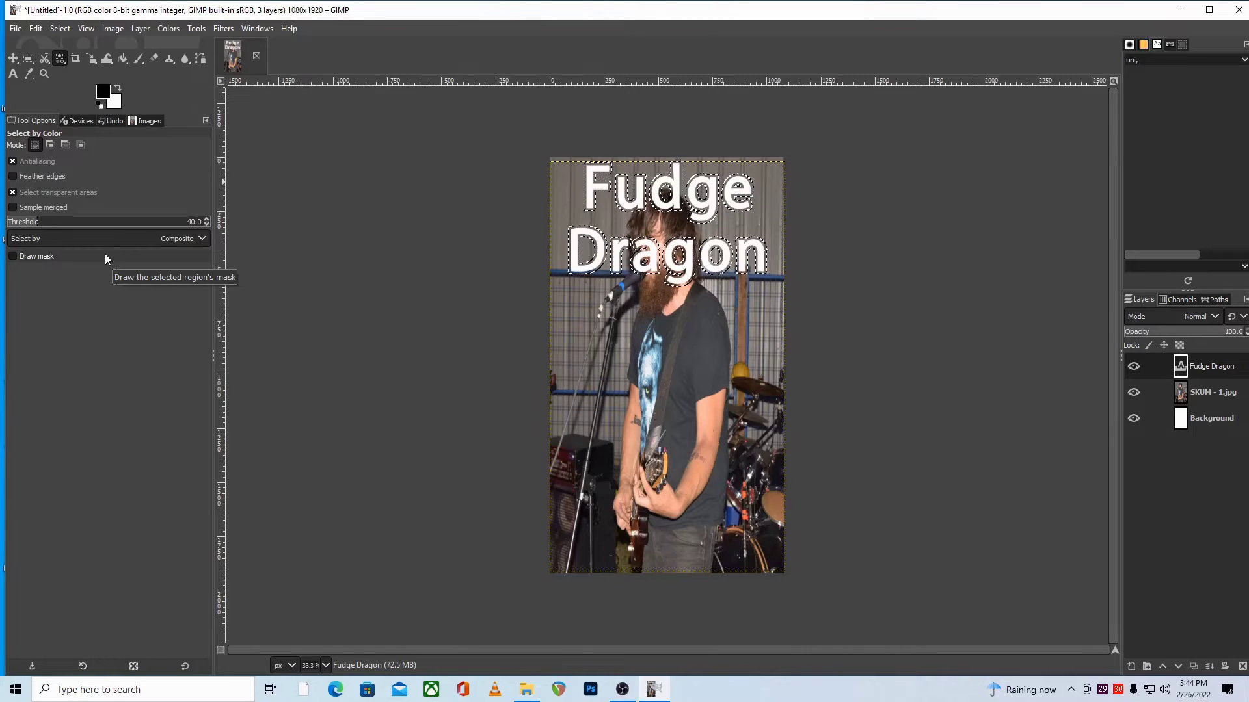
Add a new transparent layer placed beneath the Fudge Dragon text
left_click(140, 29)
left_click(150, 46)
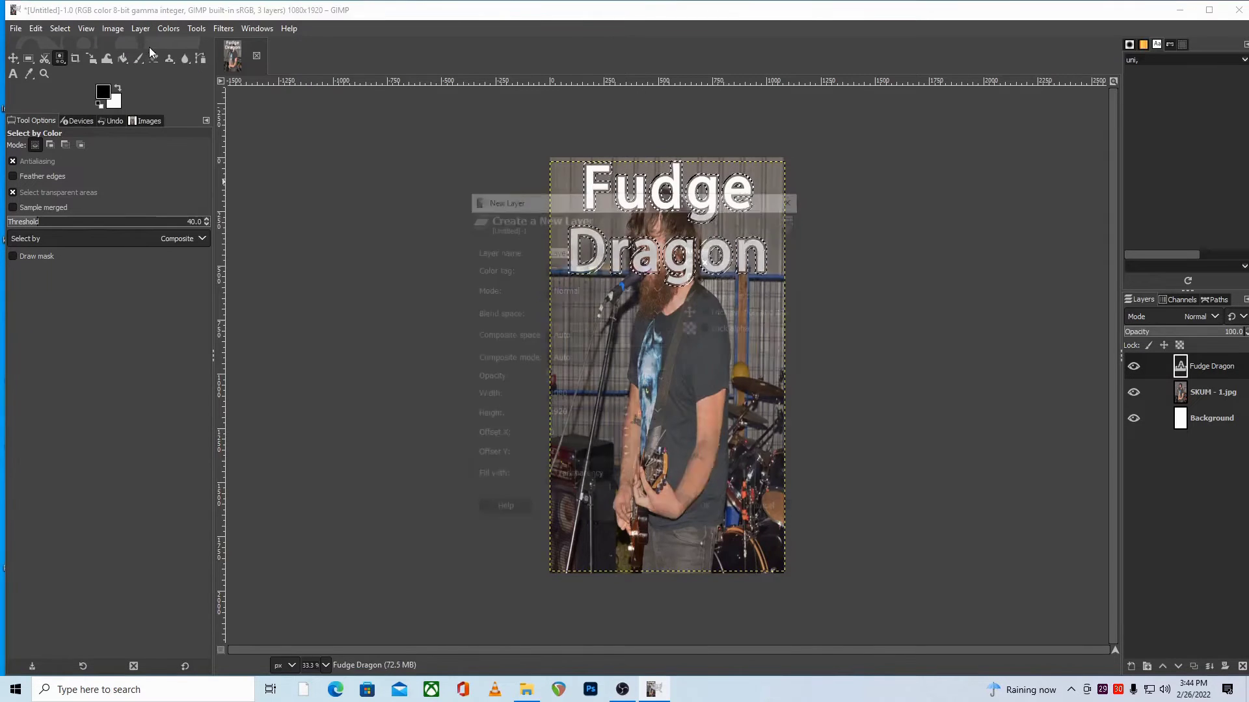
left_click(707, 510)
left_click_drag(1207, 374, 1218, 411)
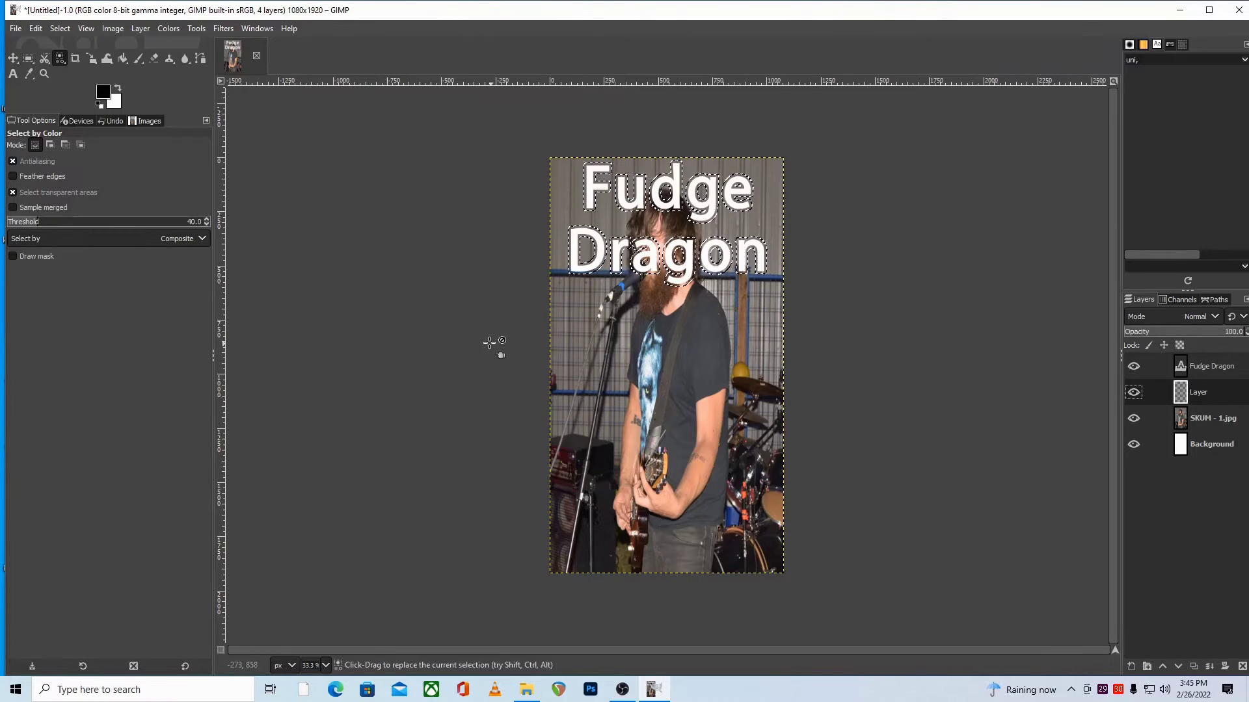
Bucket-fill the grown selection black as the title outline, then clear the selection
left_click(122, 59)
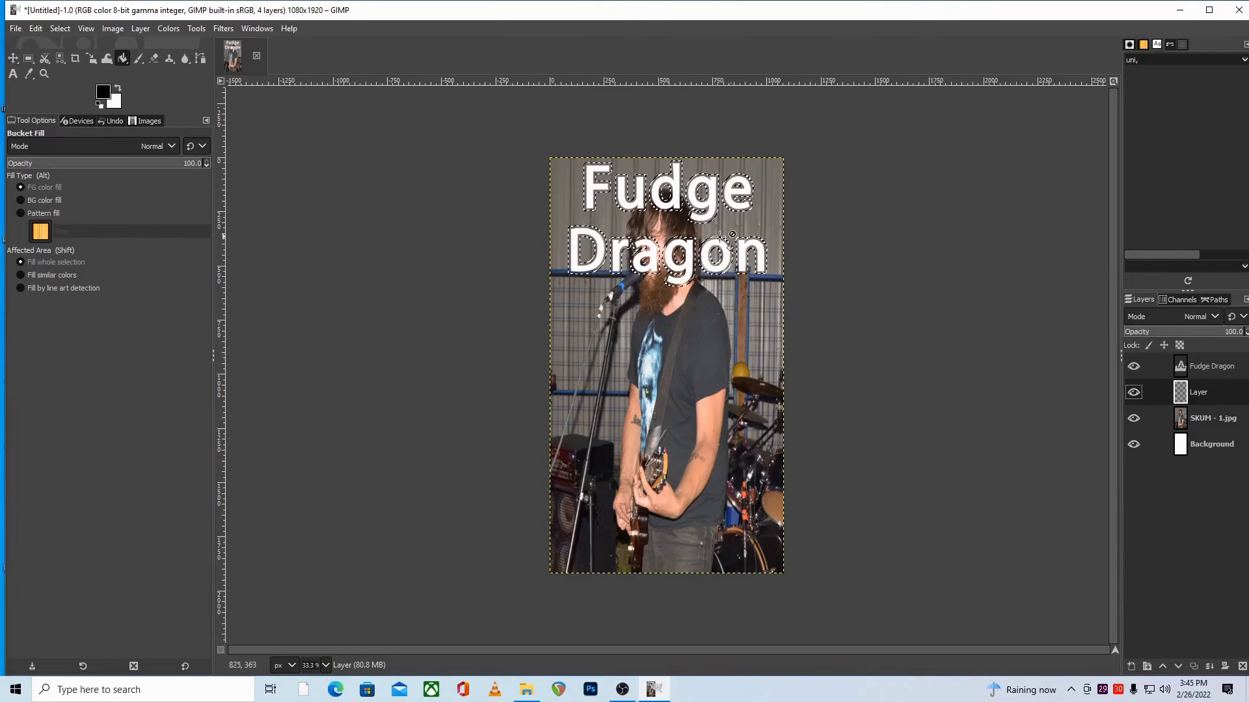
left_click(592, 271)
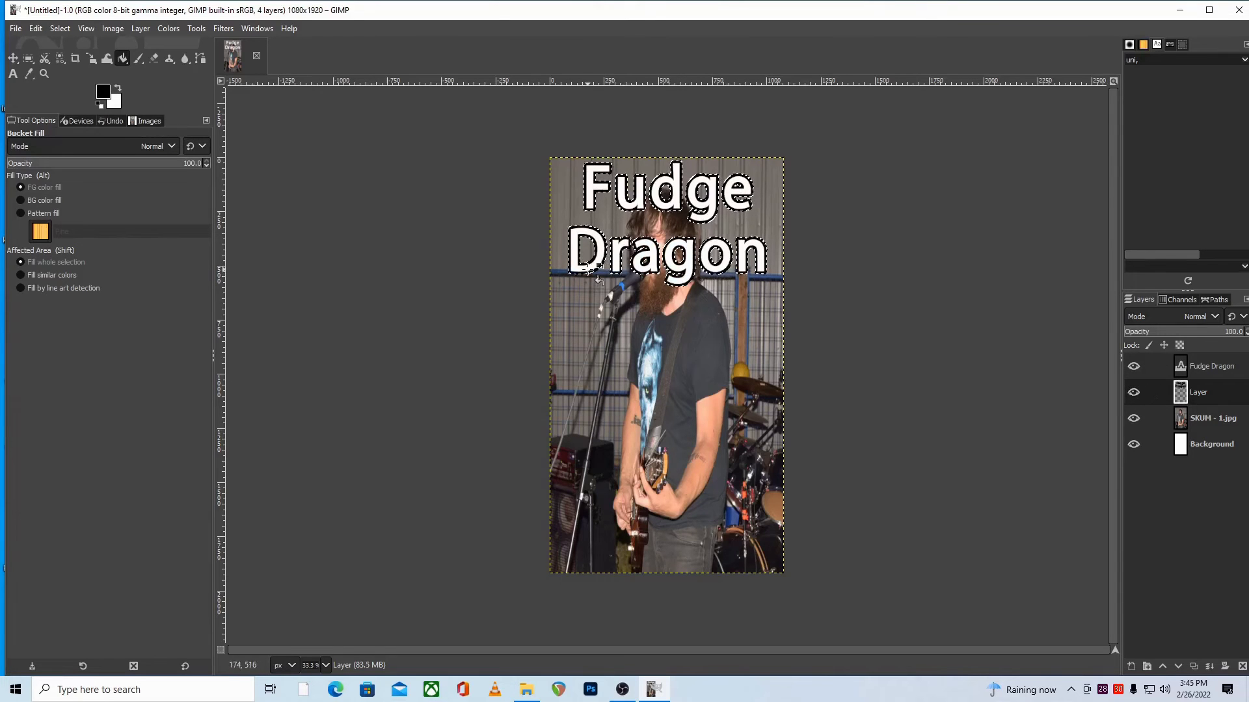
left_click(60, 28)
left_click(73, 57)
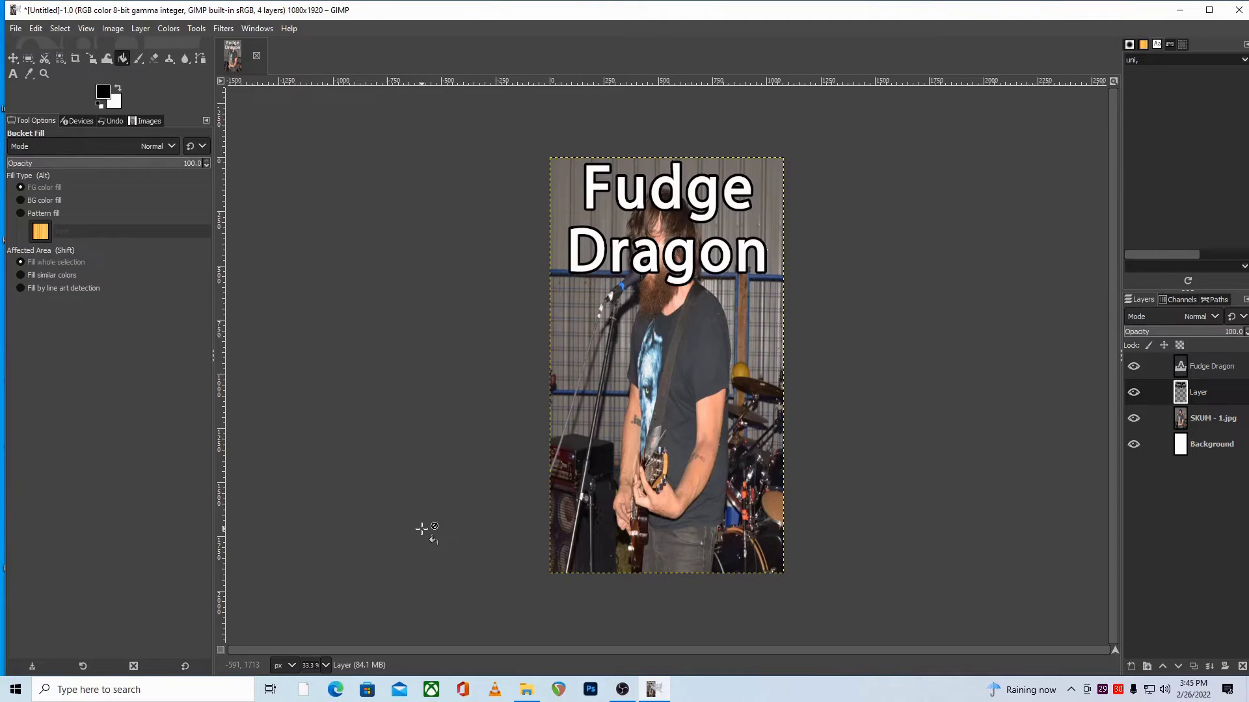
Draw a text box over the lower photo and type 'April 1st @ Club Sandwich'
key("t")
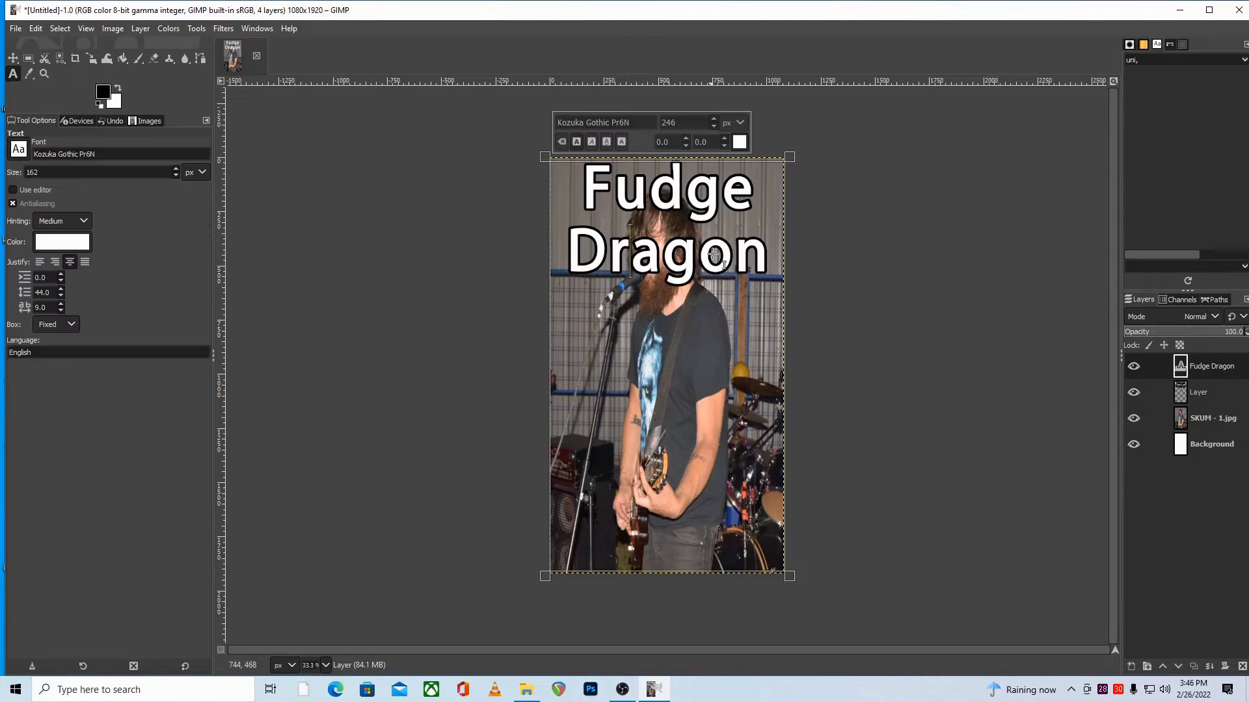
left_click_drag(786, 577, 547, 432)
type("Aprio")
key("BackSpace")
type("l 1st @ Club Sandwich")
Make the event text white and add 'Doors 8:00 PM $5 Cover 21+'
key("ctrl+a")
left_click(742, 418)
left_click(789, 532)
scroll(715, 402, "down", 15)
left_click(797, 513)
type("Doors ")
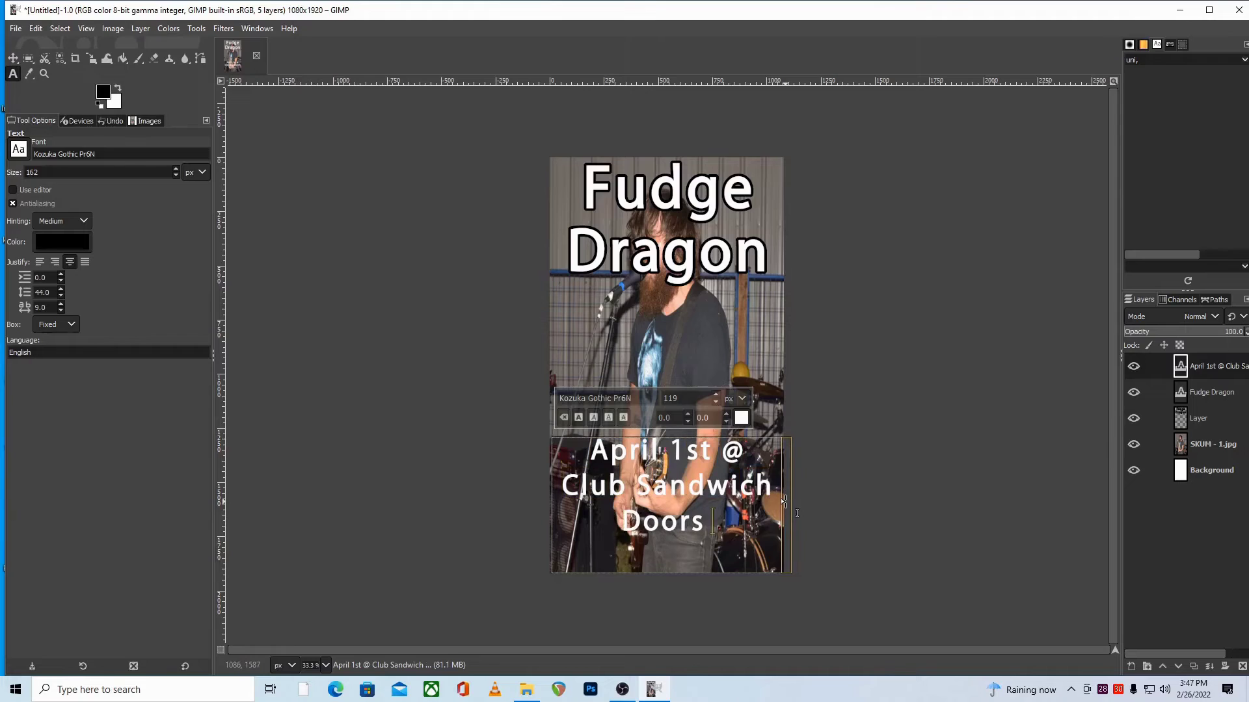
type("8:00 PM $5 Cover 21+")
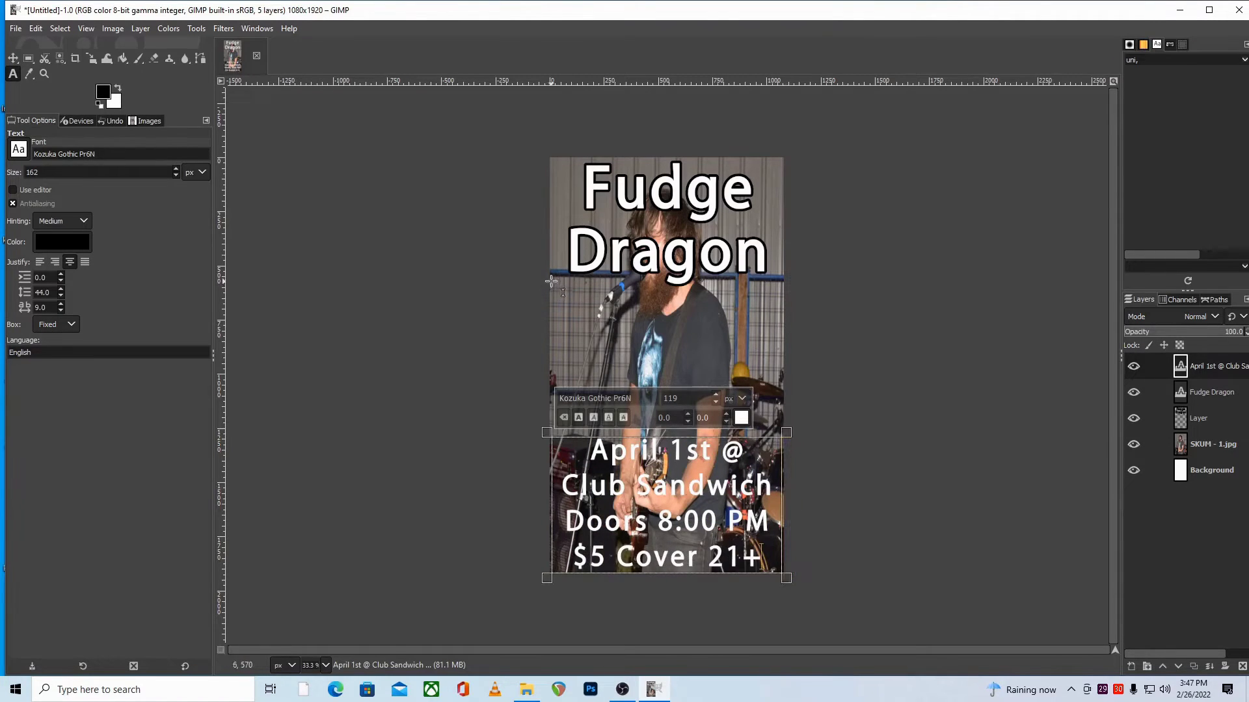
Draw a text box below Fudge Dragon and type 'The Dingleberries'
left_click(551, 281)
left_click_drag(544, 284, 787, 420)
type("The Dingleberries")
key("ctrl+a")
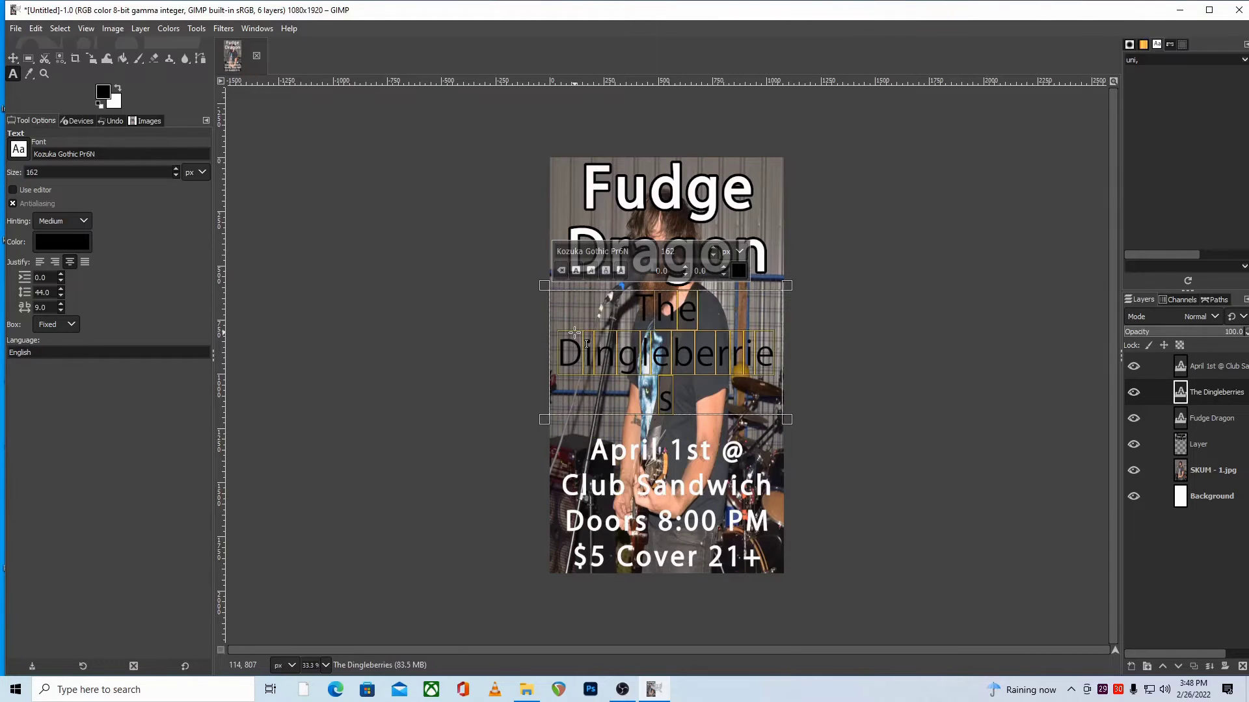
Make the band name text white
left_click(738, 271)
left_click(573, 193)
left_click(772, 382)
scroll(713, 259, "down", 19)
scroll(713, 258, "down", 4)
Edit the band name to 'Dingleberry', removing the word 'The'
left_click(759, 346)
key("BackSpace")
key("BackSpace")
type("y")
key("Delete")
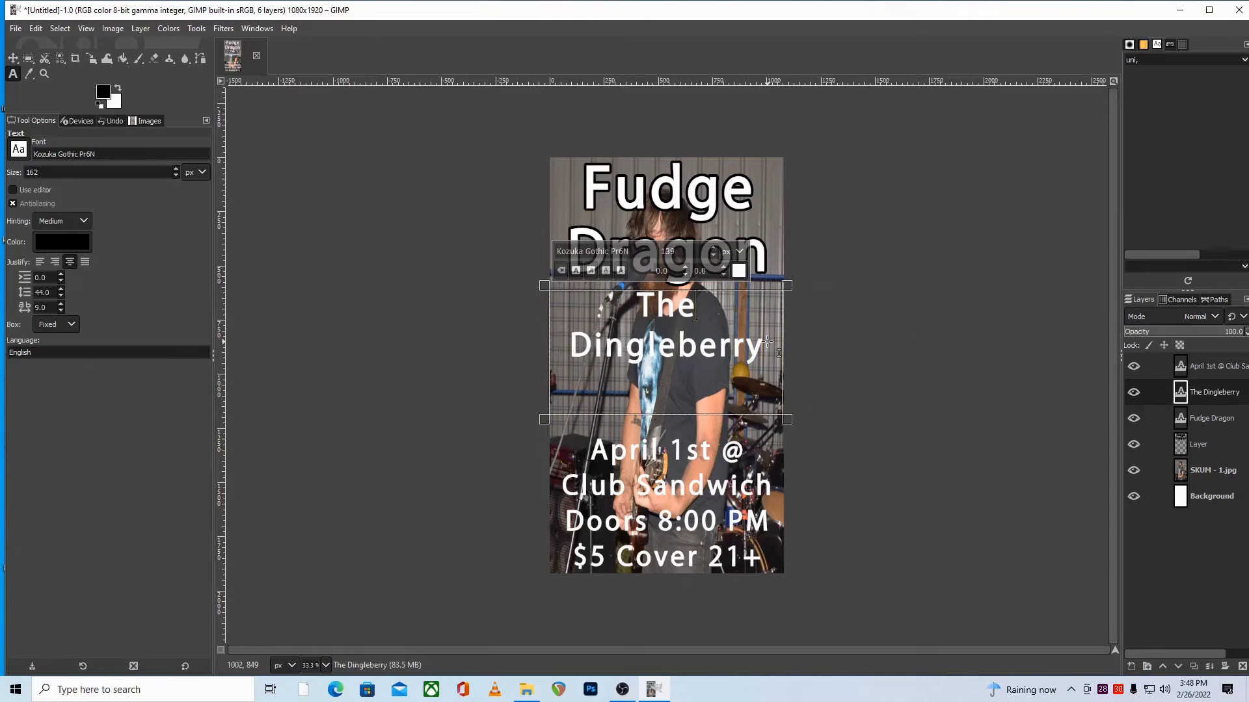
key("BackSpace")
key("BackSpace")
key("BackSpace")
key("Delete")
Resize the band name and change it to 'Dinghleberg'
key("ctrl+a")
scroll(713, 259, "up", 20)
key("BackSpace")
key("BackSpace")
type("g")
key("Left")
key("Left")
key("Left")
key("Left")
key("Left")
key("Left")
type("h")
scroll(714, 260, "down", 3)
scroll(714, 259, "down", 2)
Select the Dinghleberg letters by colour and bring up the Grow Selection dialog
key("shift+o")
left_click(60, 28)
left_click(144, 223)
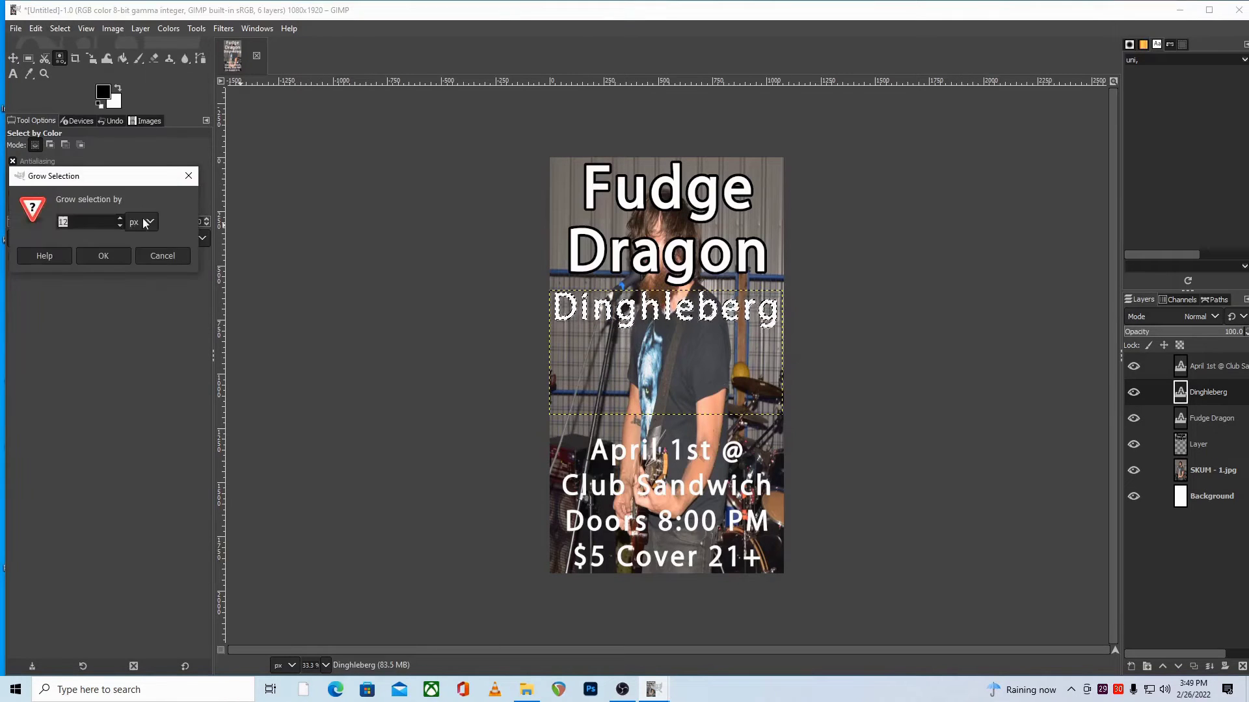
Delete the Fudge Dragon and Dinghleberg title layers
left_click(103, 255)
key("shift+b")
right_click(1206, 418)
left_click(1135, 184)
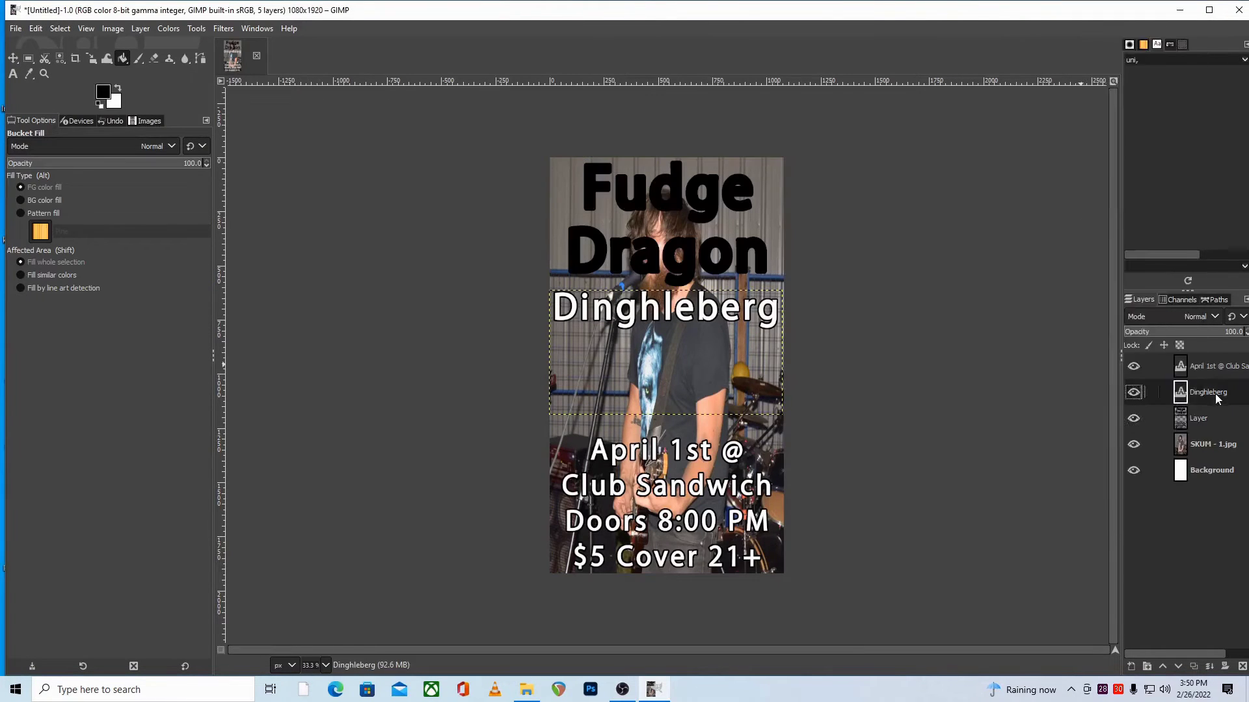
right_click(1216, 398)
left_click(1135, 184)
Clear the old title area at the top of the image with a rectangle selection
key("r")
left_click_drag(781, 349, 552, 152)
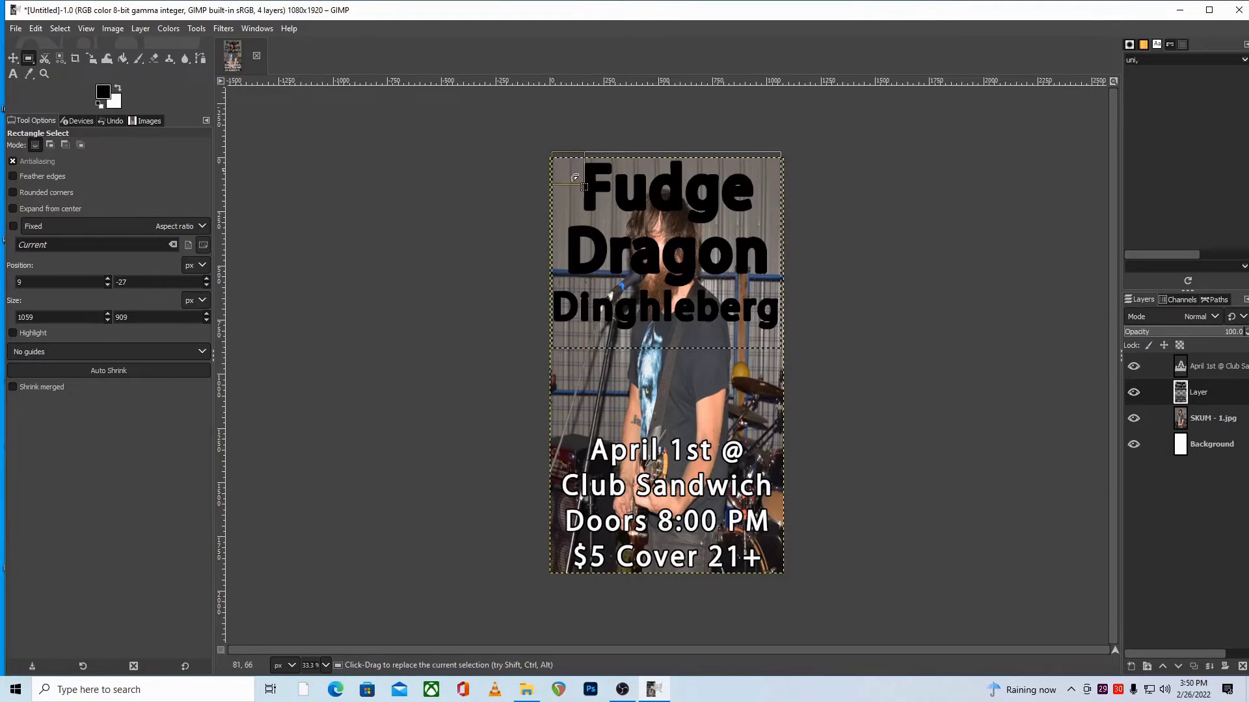
key("Delete")
Select all, then drag the REBEL SKUM logo PNG from File Explorer onto the canvas
left_click(60, 28)
left_click(80, 57)
left_click(527, 690)
left_click_drag(507, 572, 651, 228)
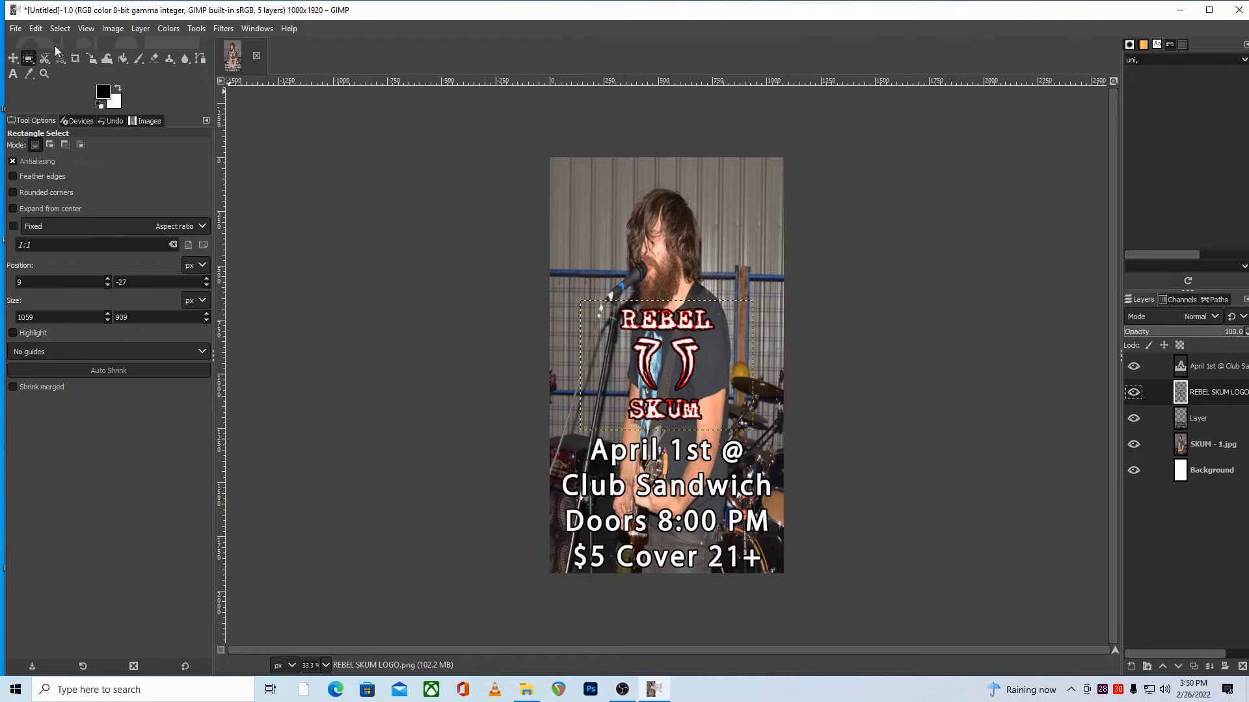
Enlarge the logo layer to a new width with Scale Layer
left_click(141, 28)
left_click(179, 246)
left_click(589, 328)
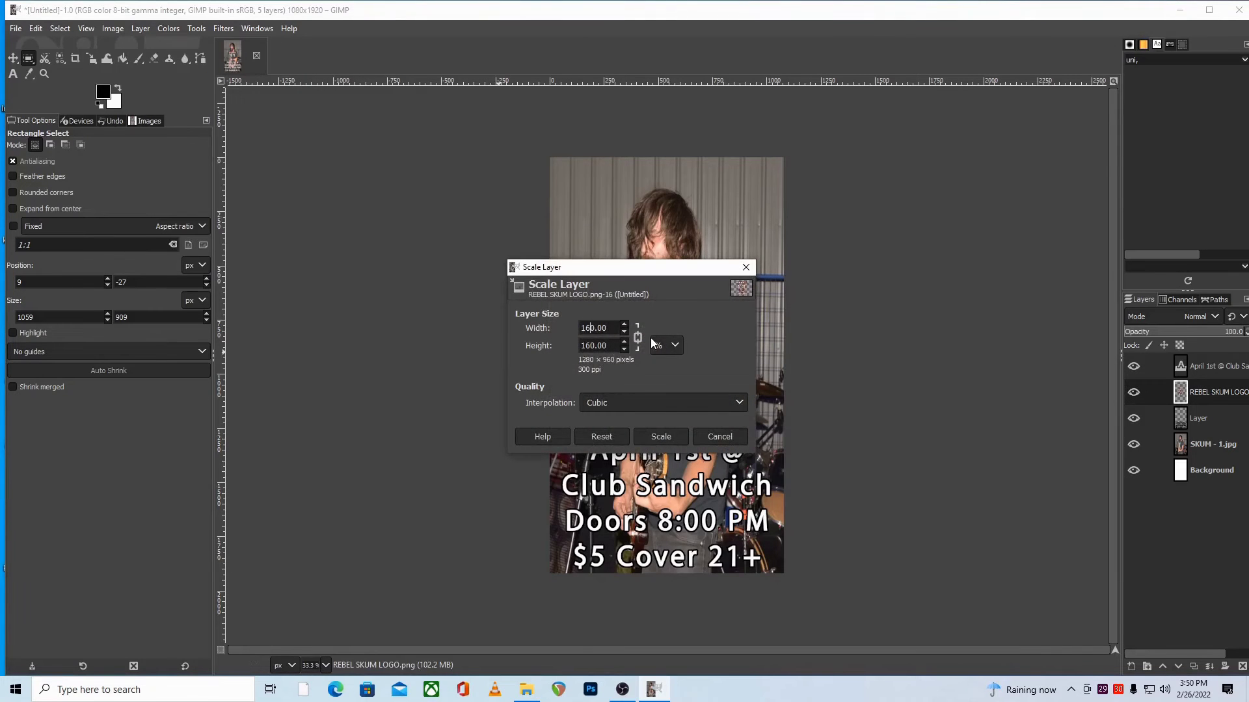
left_click(661, 434)
Move the logo up and centre it over the upper half of the photo
left_click(13, 58)
left_click_drag(692, 345, 661, 247)
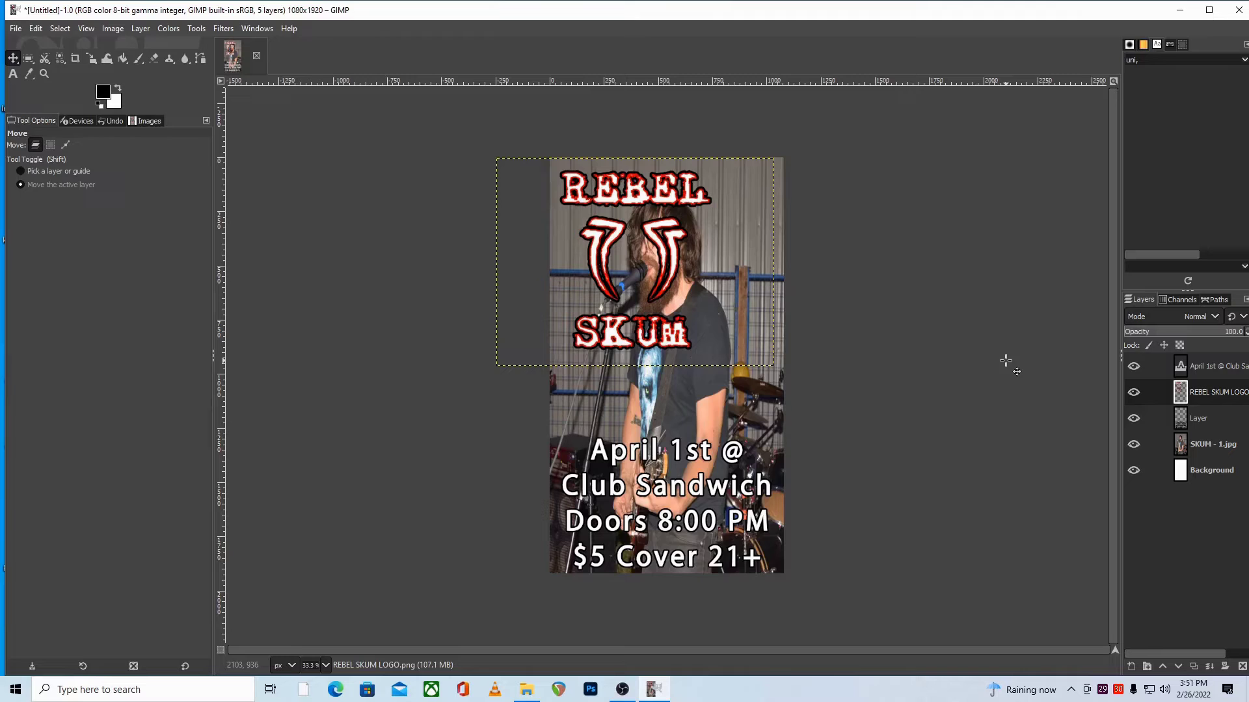
left_click_drag(675, 274, 703, 315)
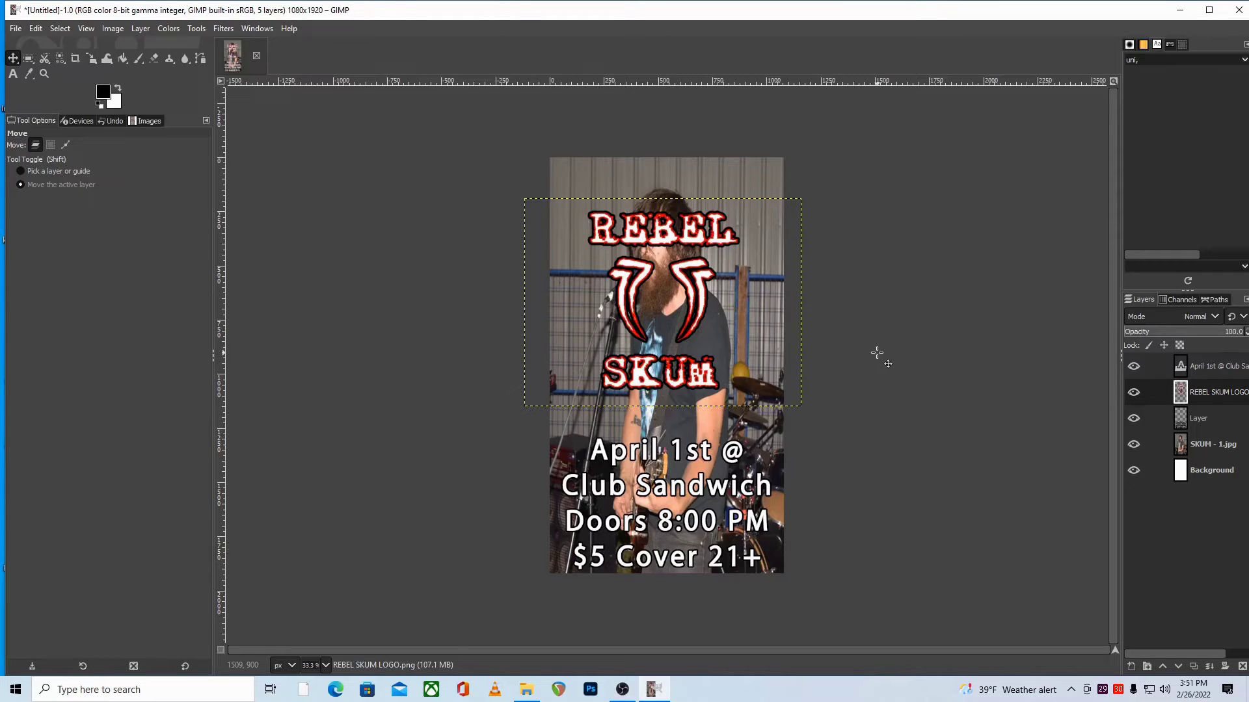
Open Desaturate on the band photo layer and adjust its opacity
left_click(1230, 446)
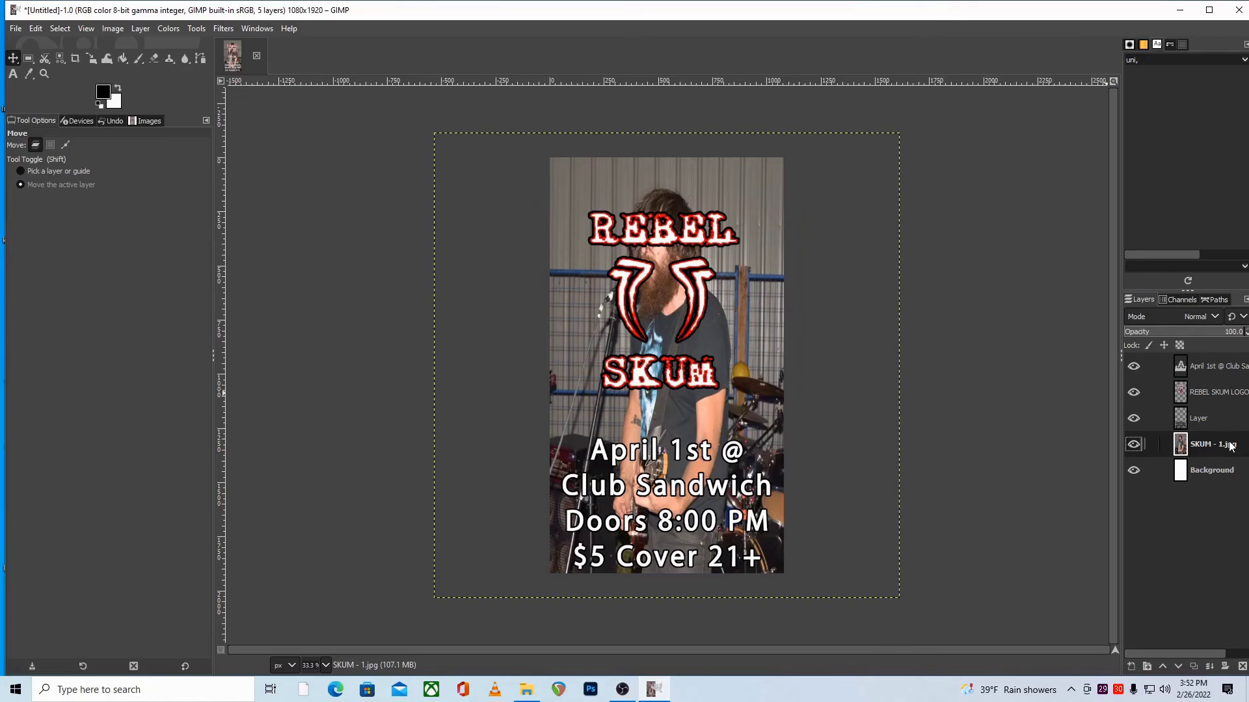
left_click(168, 28)
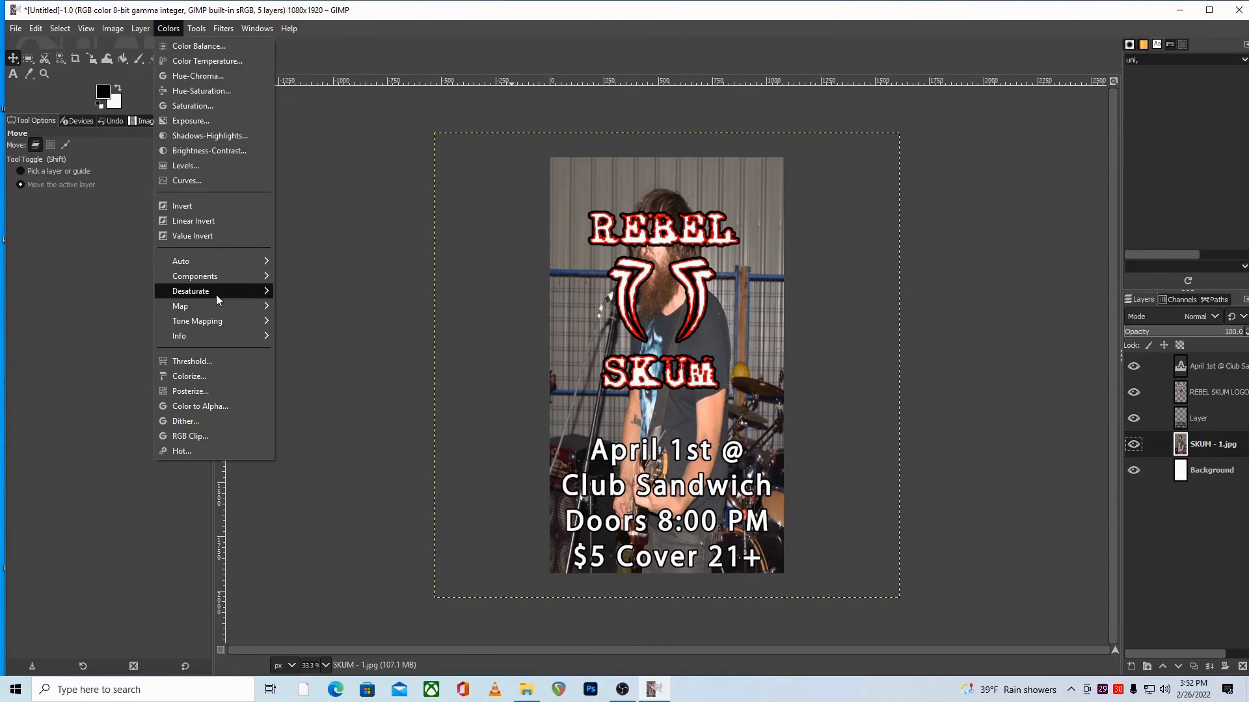
mouse_move(216, 294)
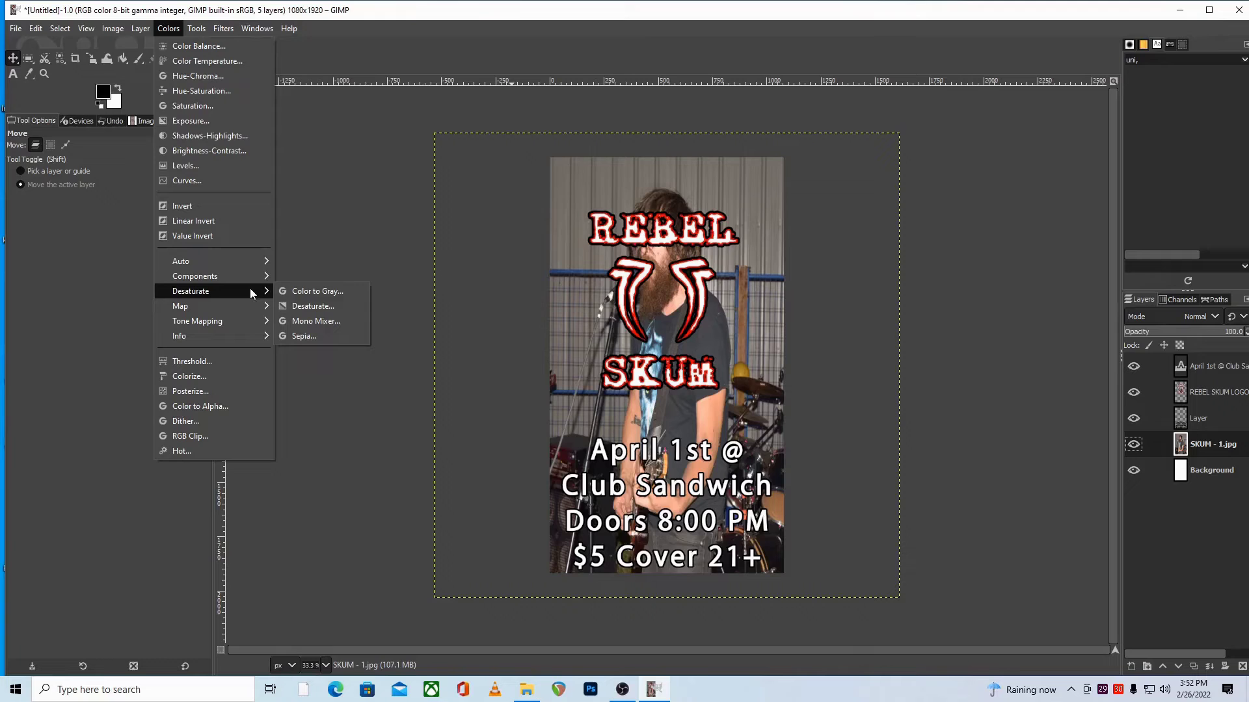
left_click(314, 307)
left_click_drag(153, 345, 303, 317)
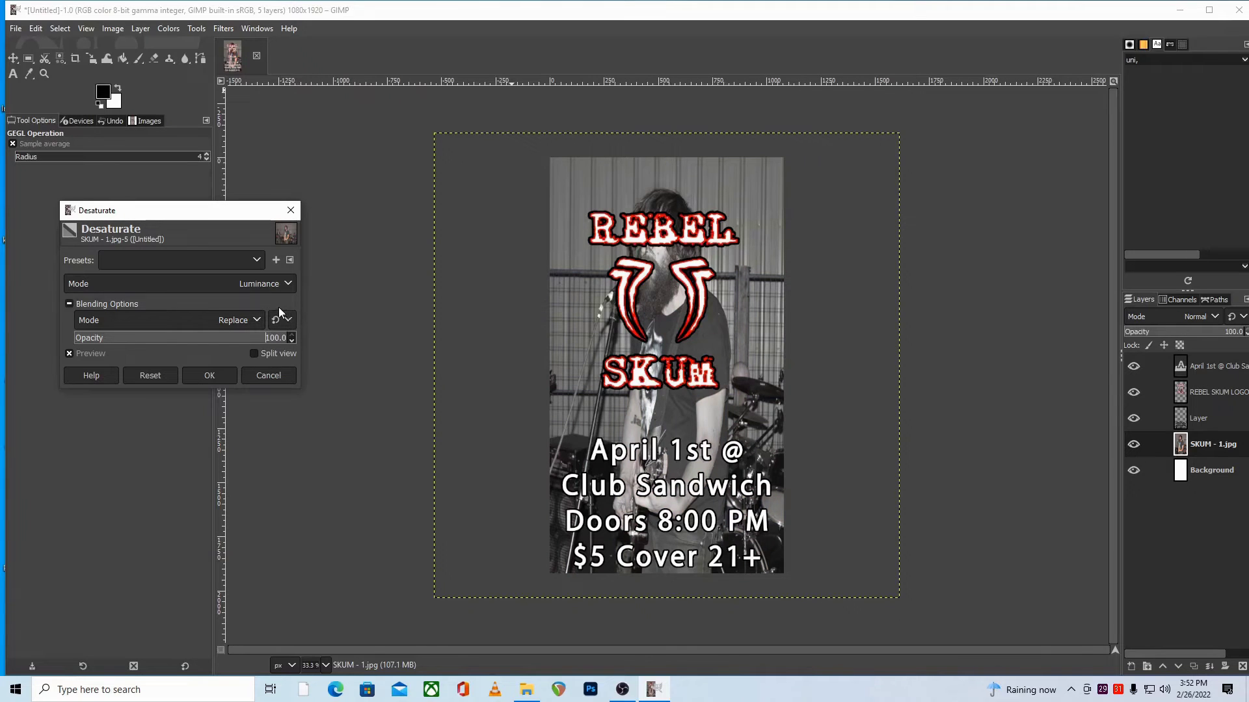
Compare the Luma, Lightness, Average and Value modes, then apply Luminance
left_click(286, 285)
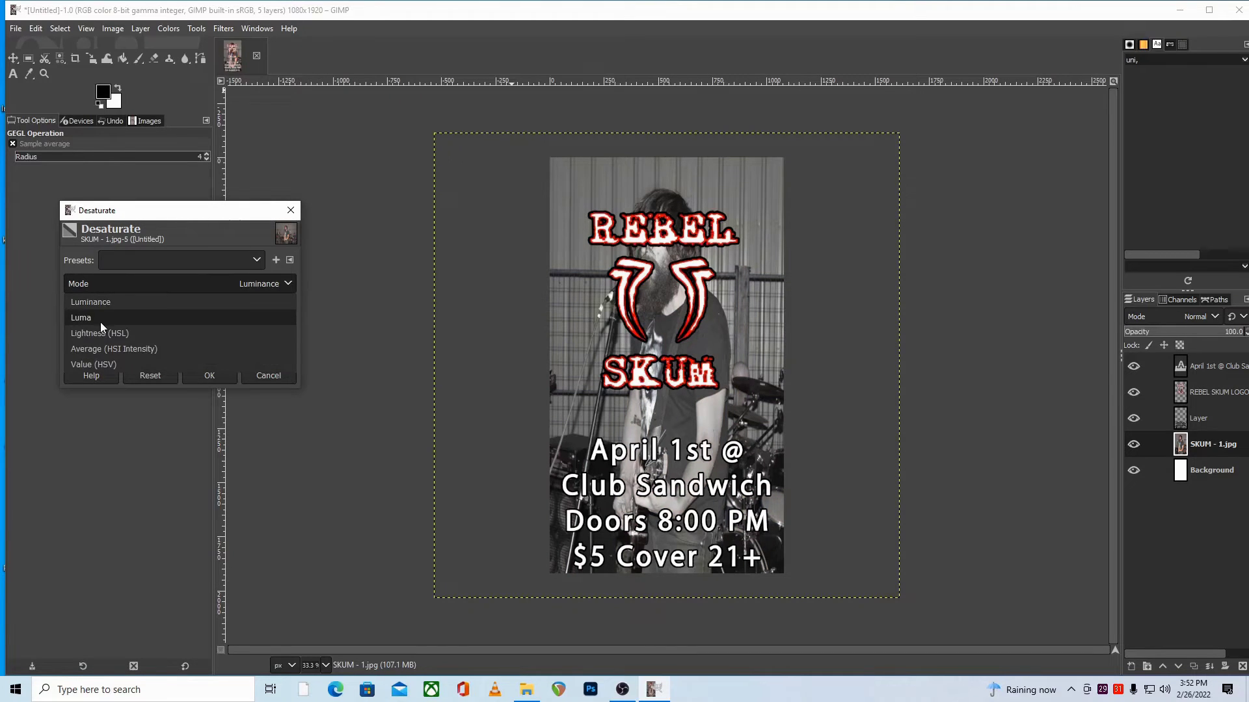
left_click(110, 320)
left_click(287, 284)
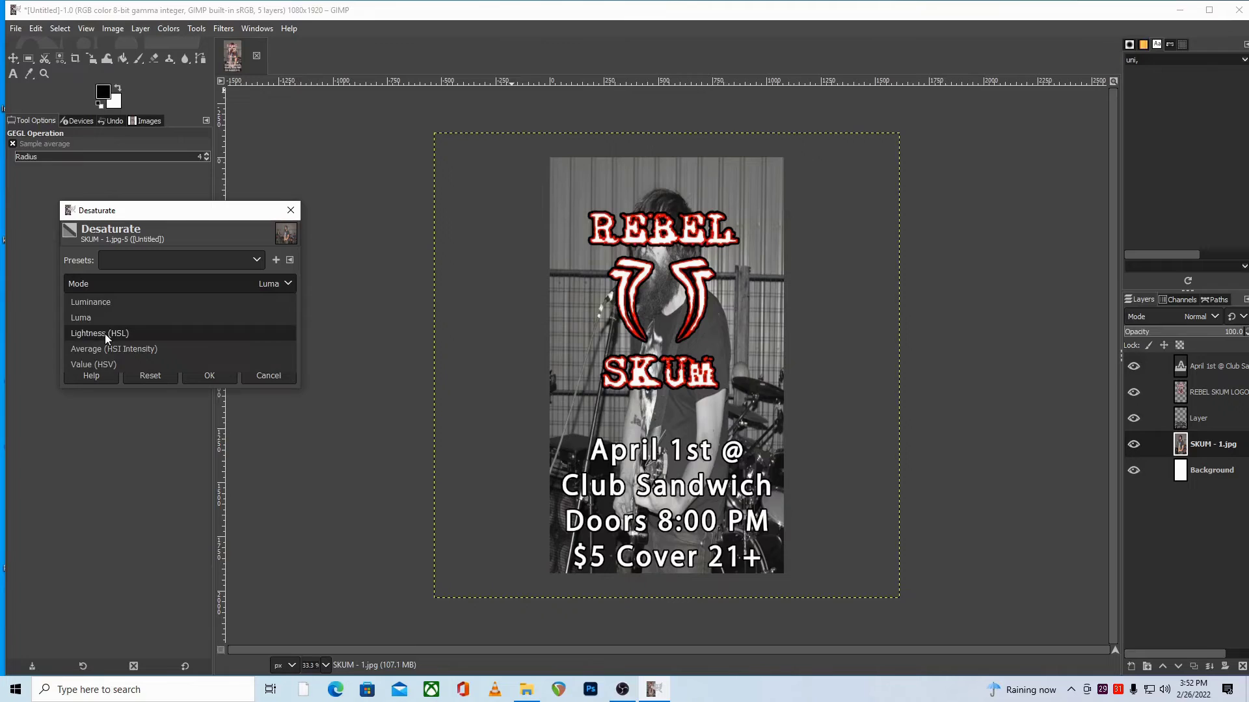
left_click(229, 286)
left_click(290, 282)
left_click(155, 354)
left_click(285, 284)
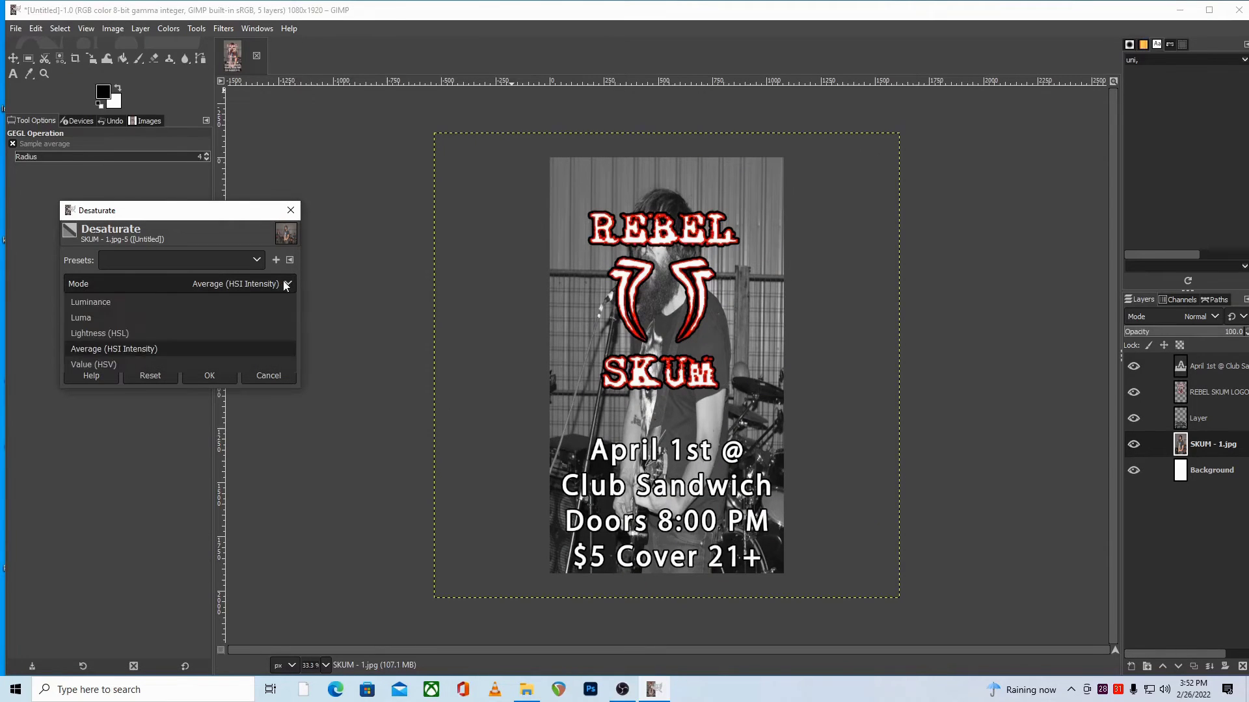
left_click(107, 362)
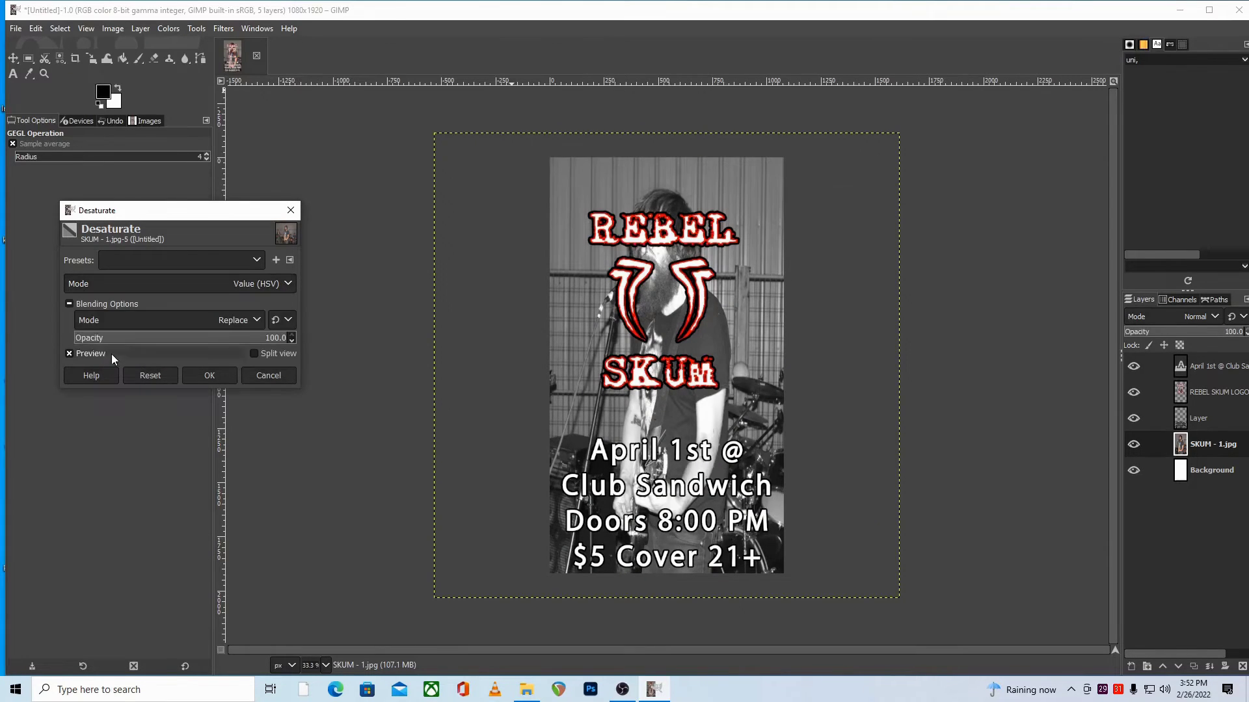
left_click(283, 283)
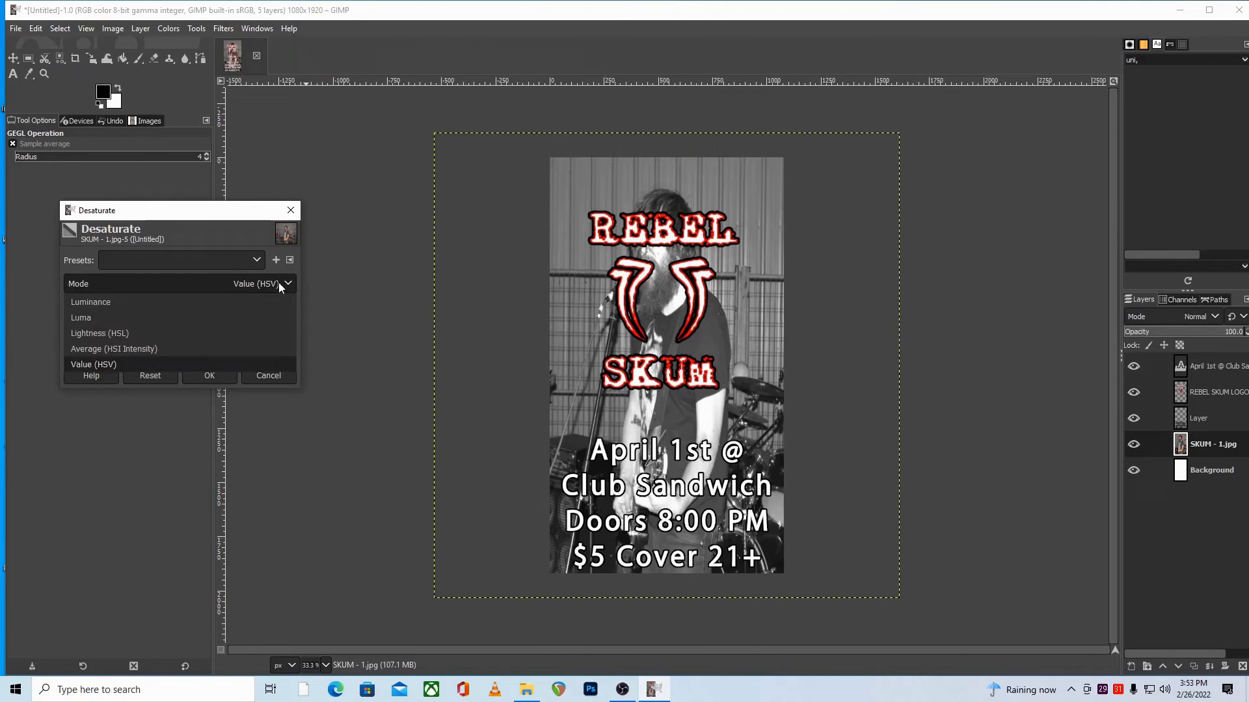
left_click(147, 302)
key("Return")
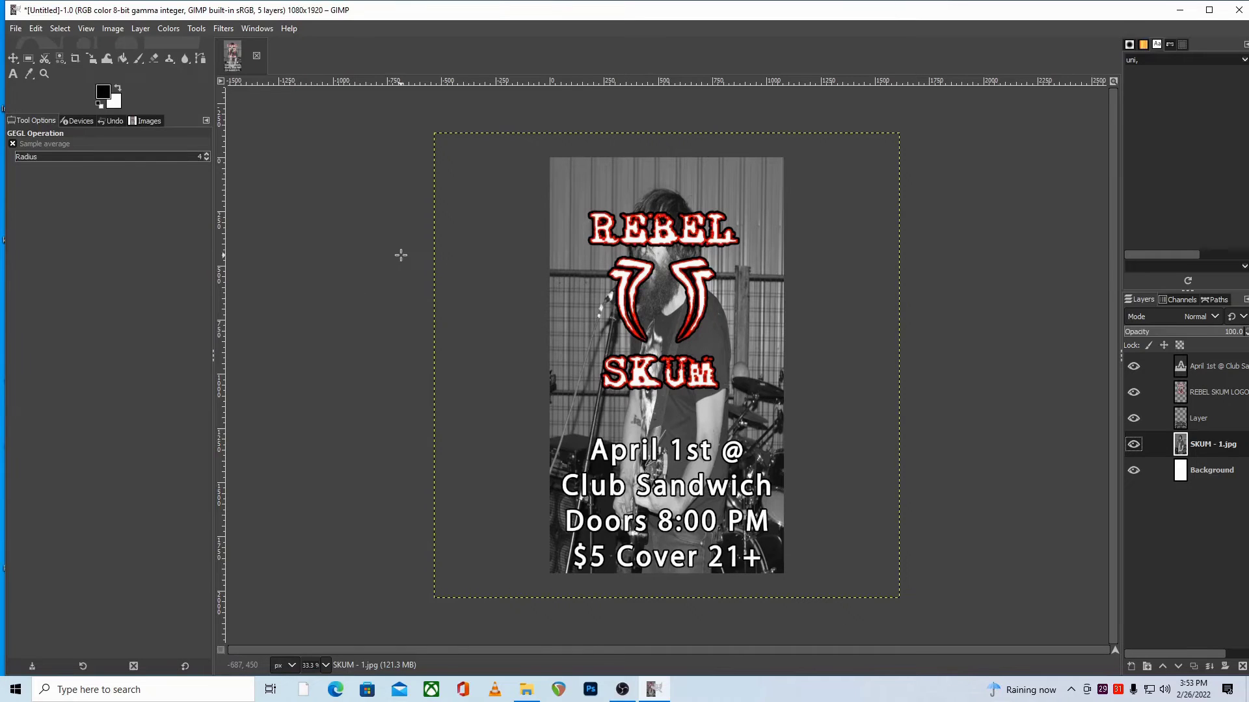
Undo the desaturation and posterize the band photo to 2 levels instead
left_click(35, 28)
left_click(48, 41)
left_click(168, 28)
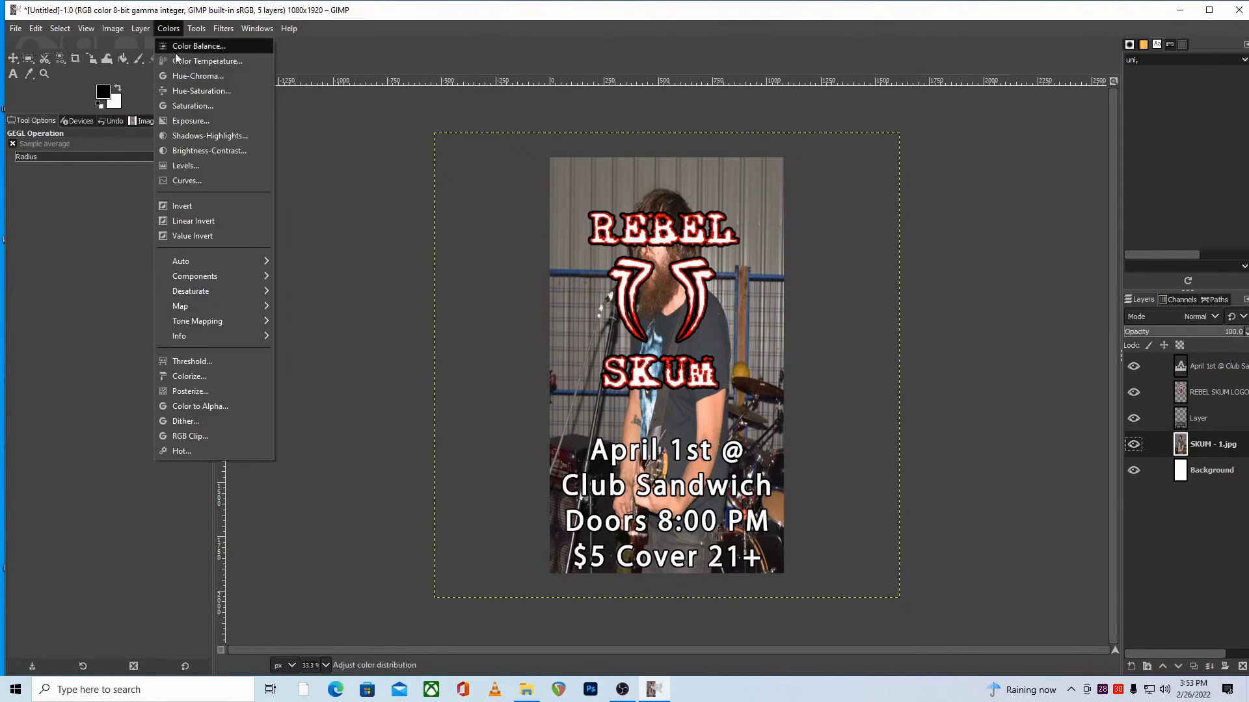
left_click(214, 391)
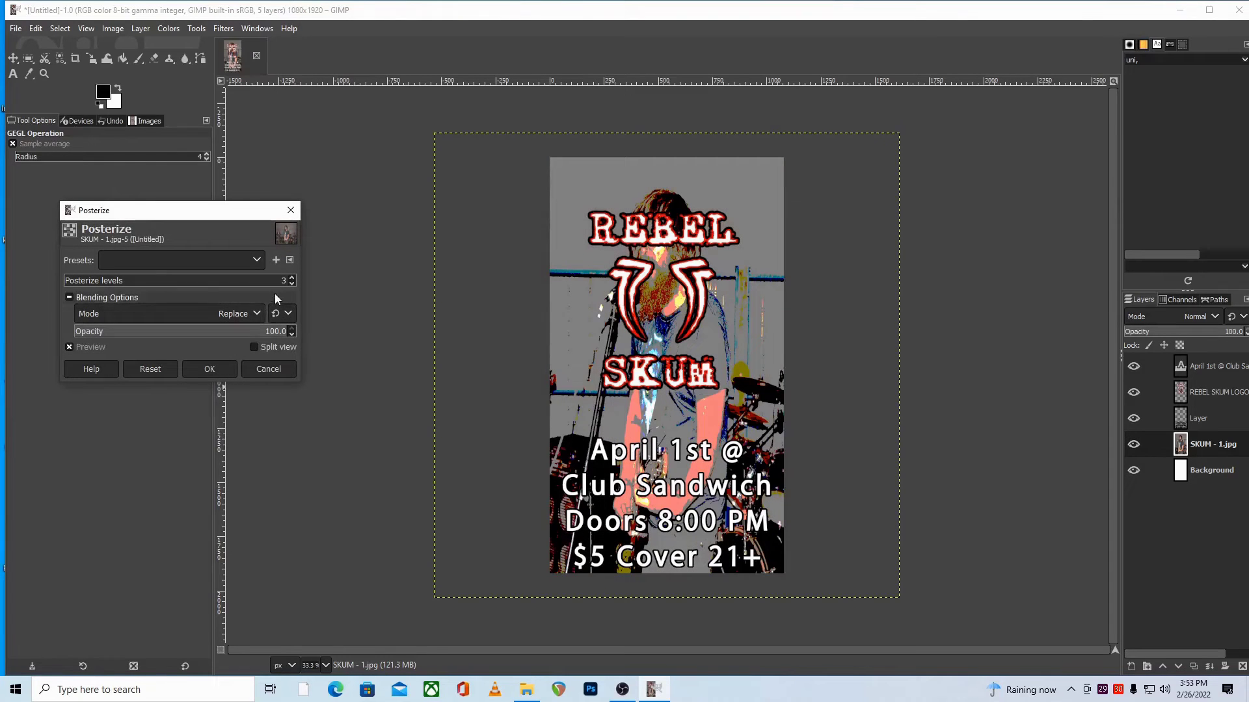
left_click(291, 283)
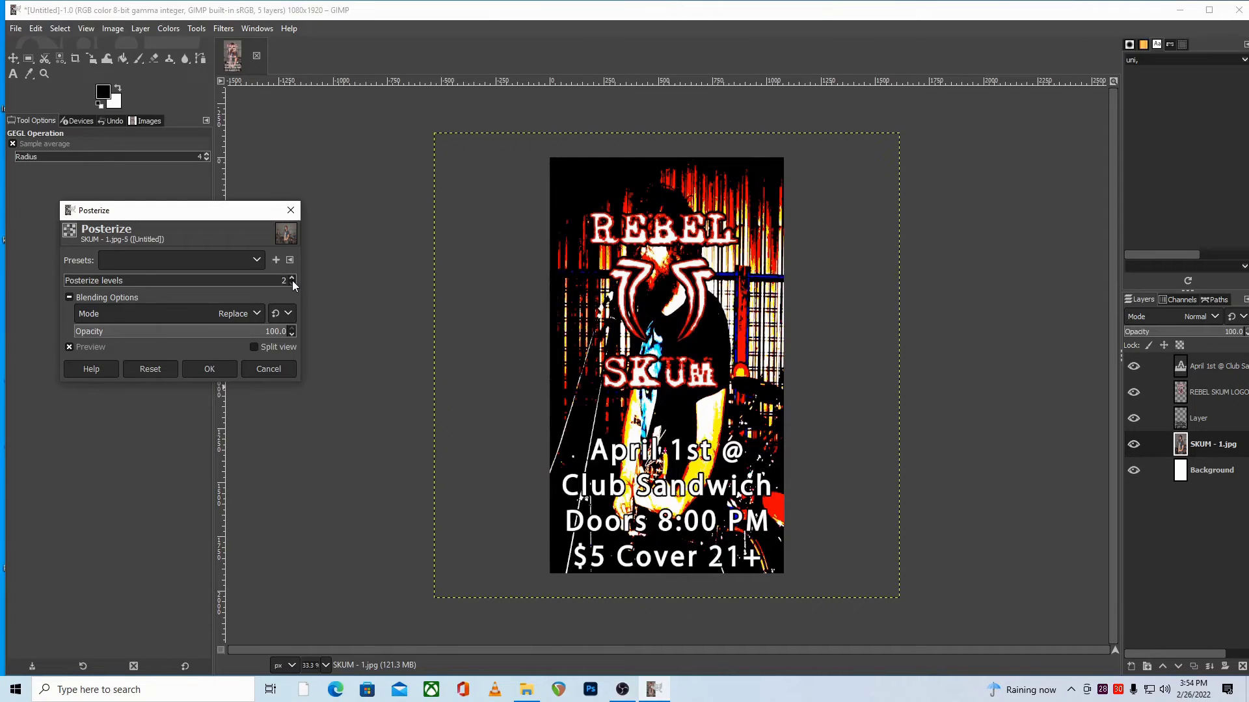
left_click(215, 368)
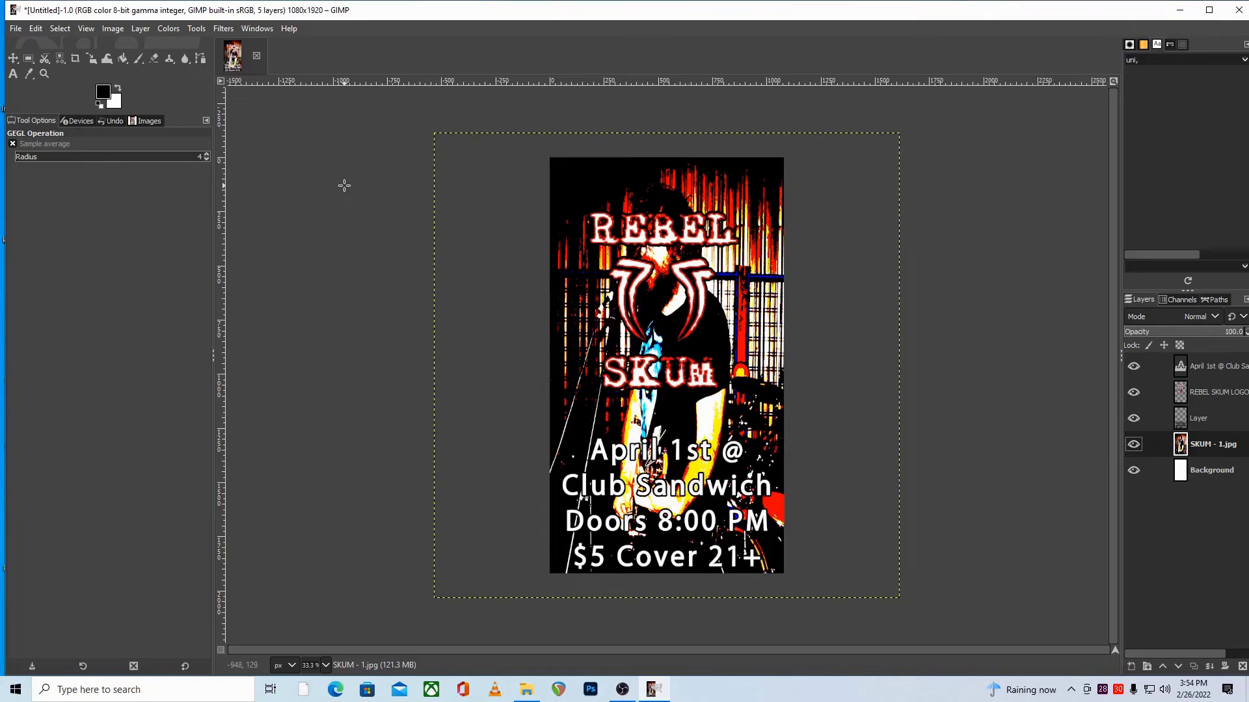
left_click(170, 30)
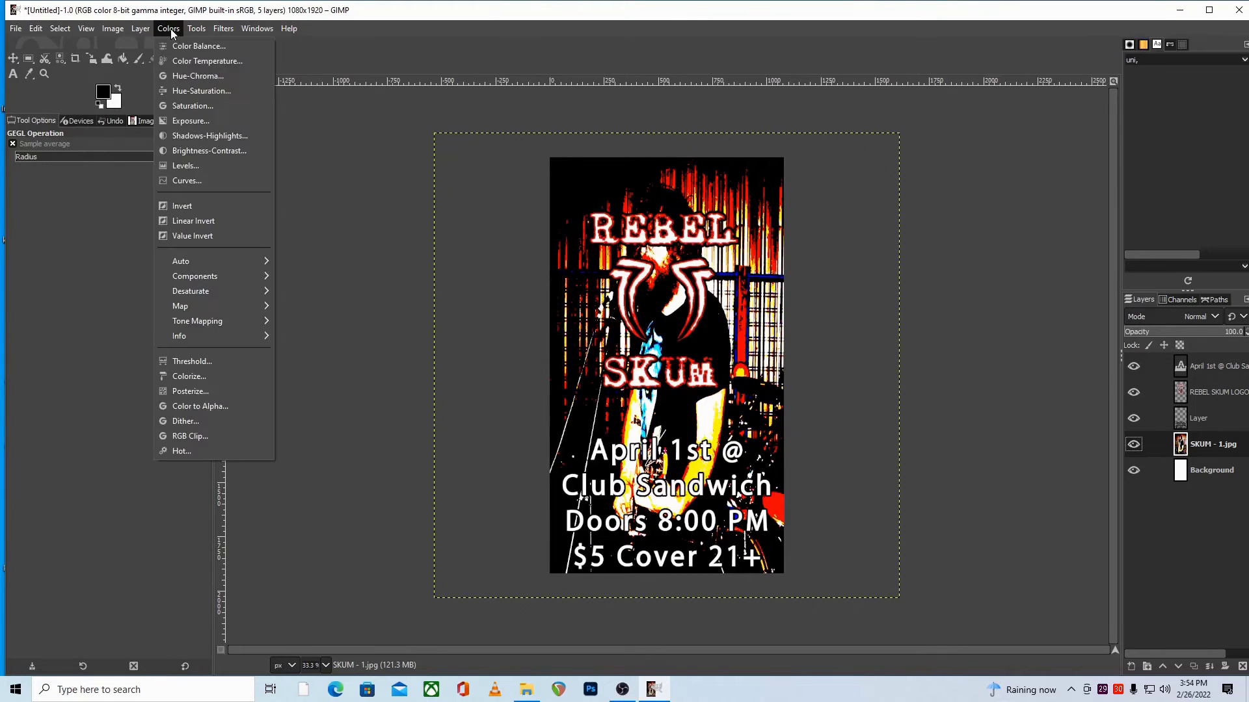
Lower the band photo's saturation to -100 in Hue-Saturation
left_click(208, 91)
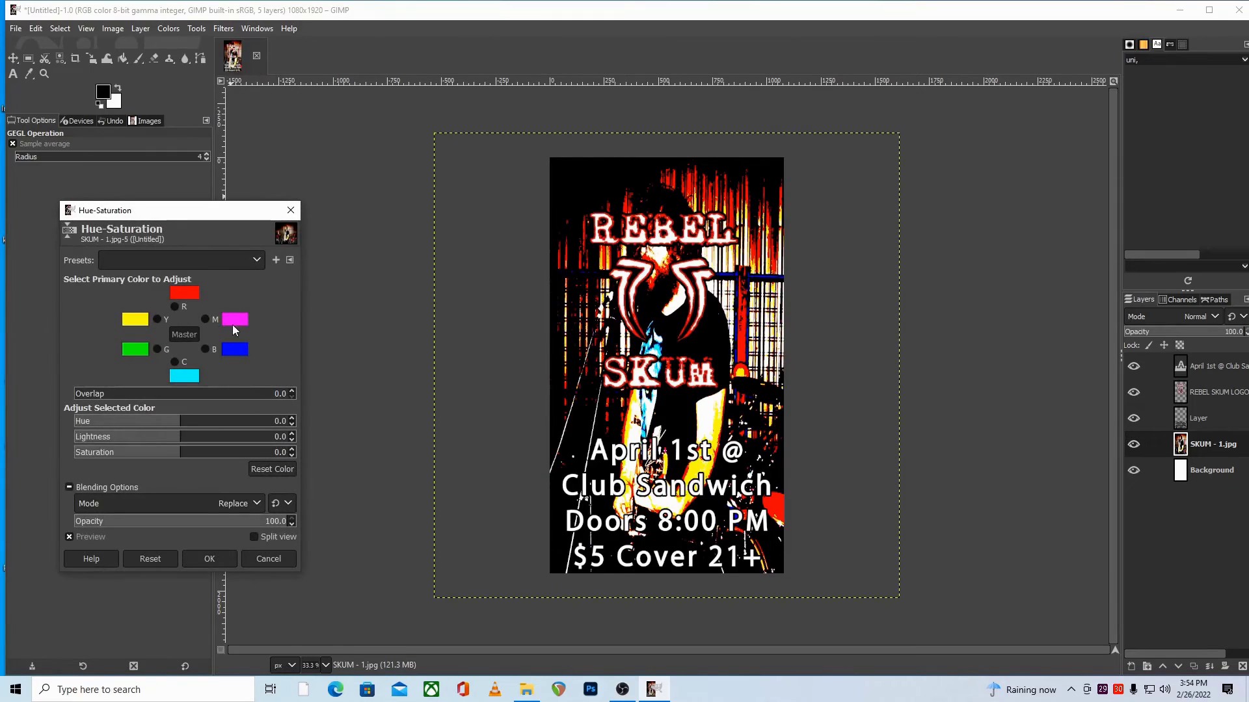
left_click_drag(189, 456, 72, 473)
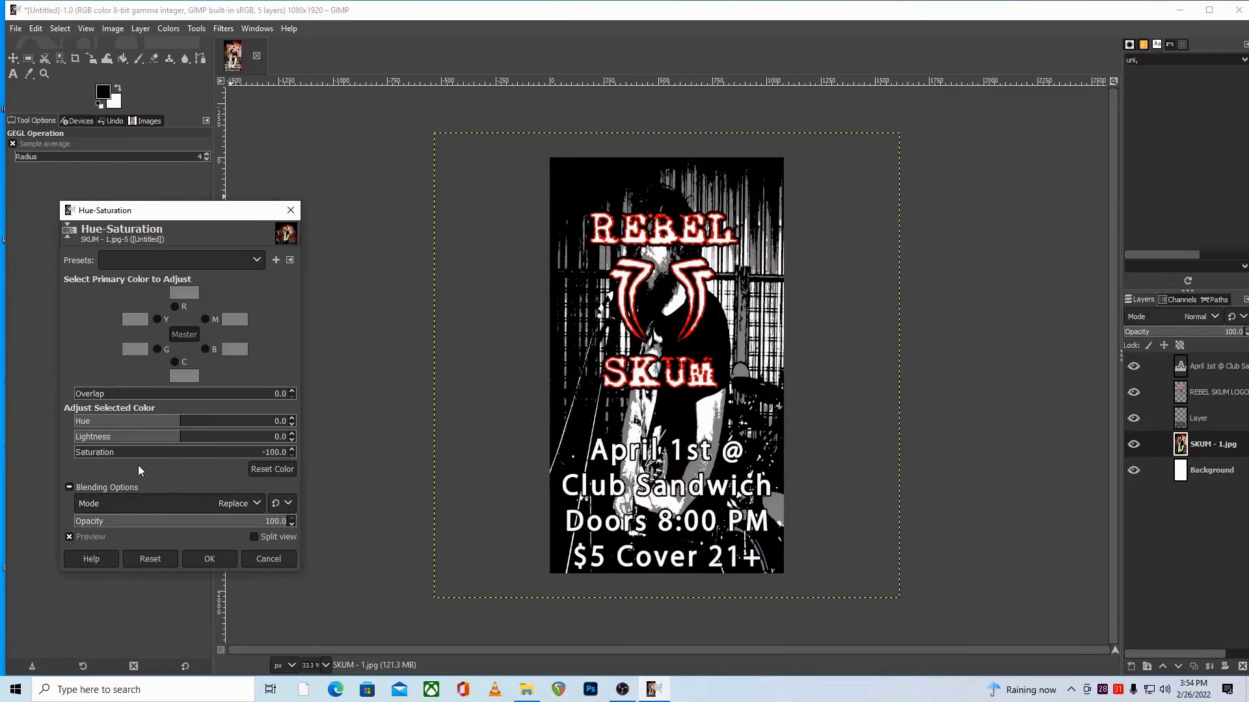
left_click(210, 560)
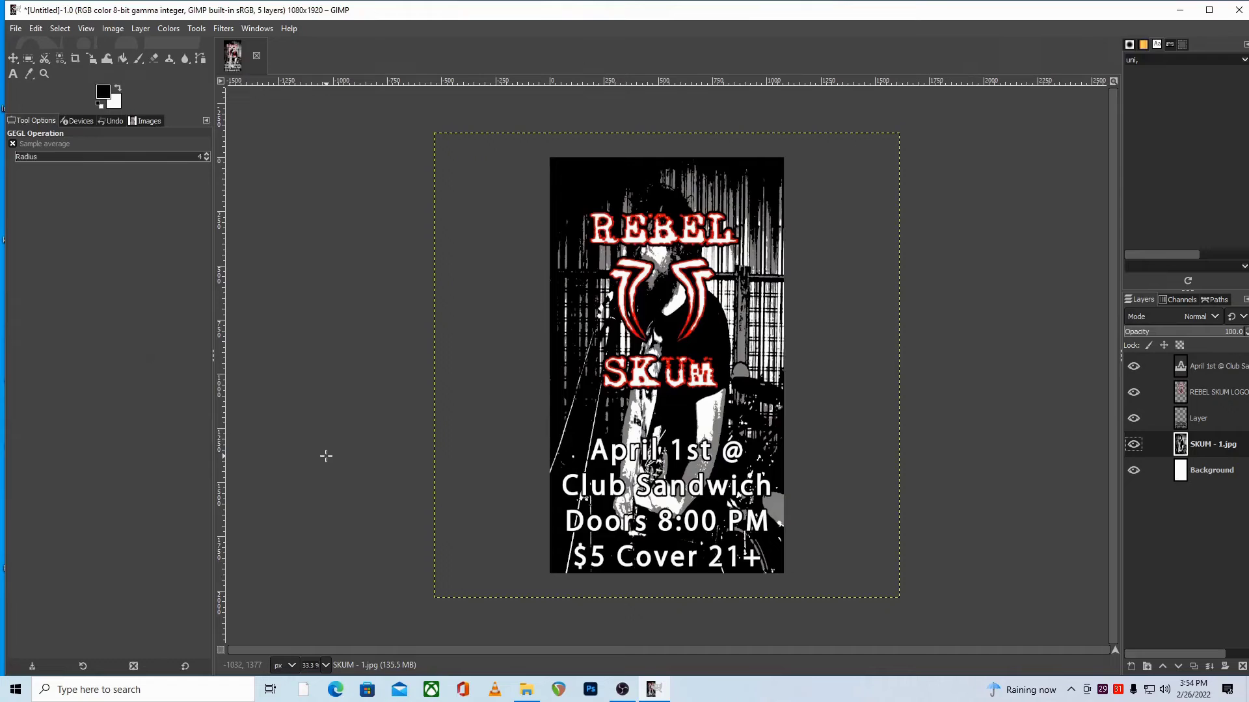
Apply a Gaussian Blur with Size X/Y of 3.50 to the band photo
left_click(223, 28)
mouse_move(239, 115)
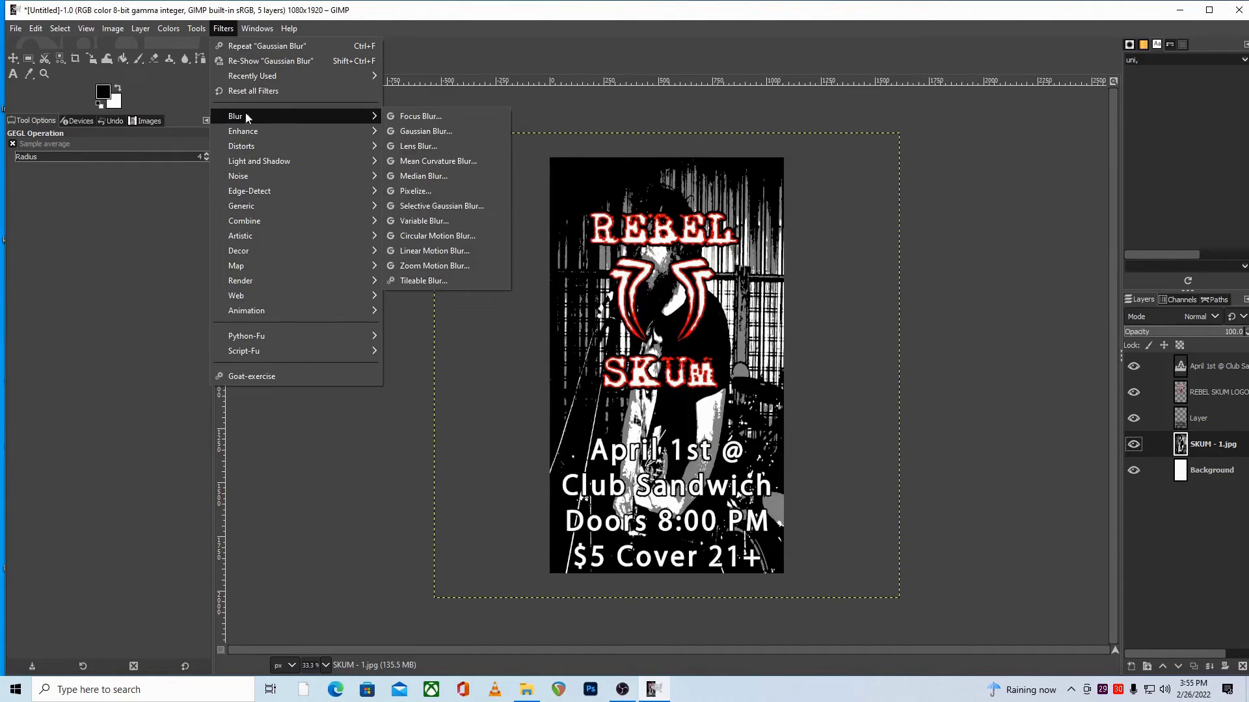
left_click(426, 129)
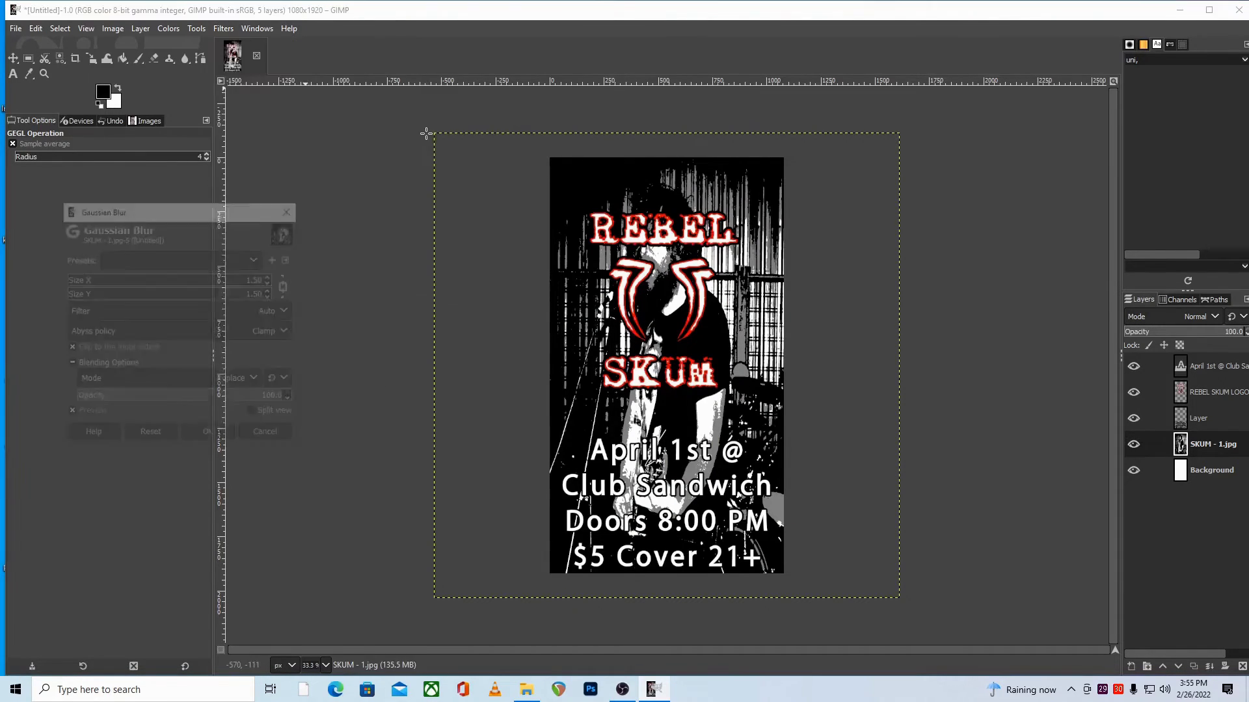
left_click(270, 277)
left_click(271, 277)
left_click(271, 277)
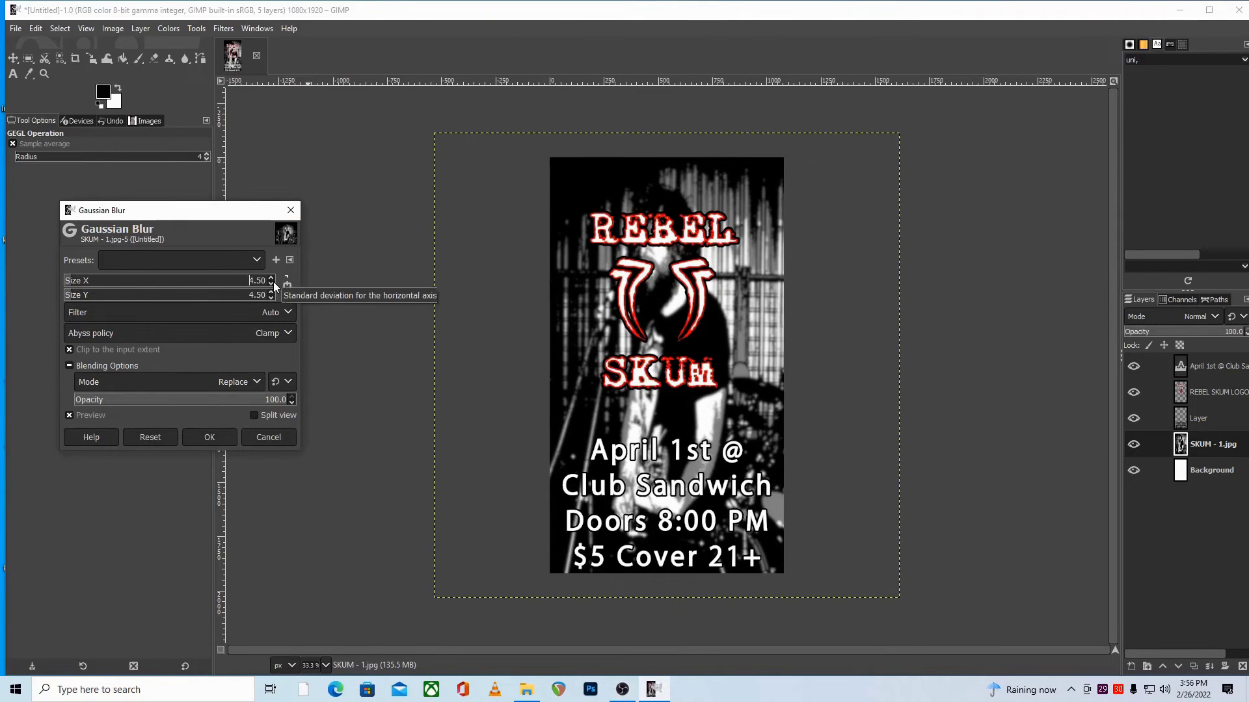
left_click(272, 278)
left_click(271, 279)
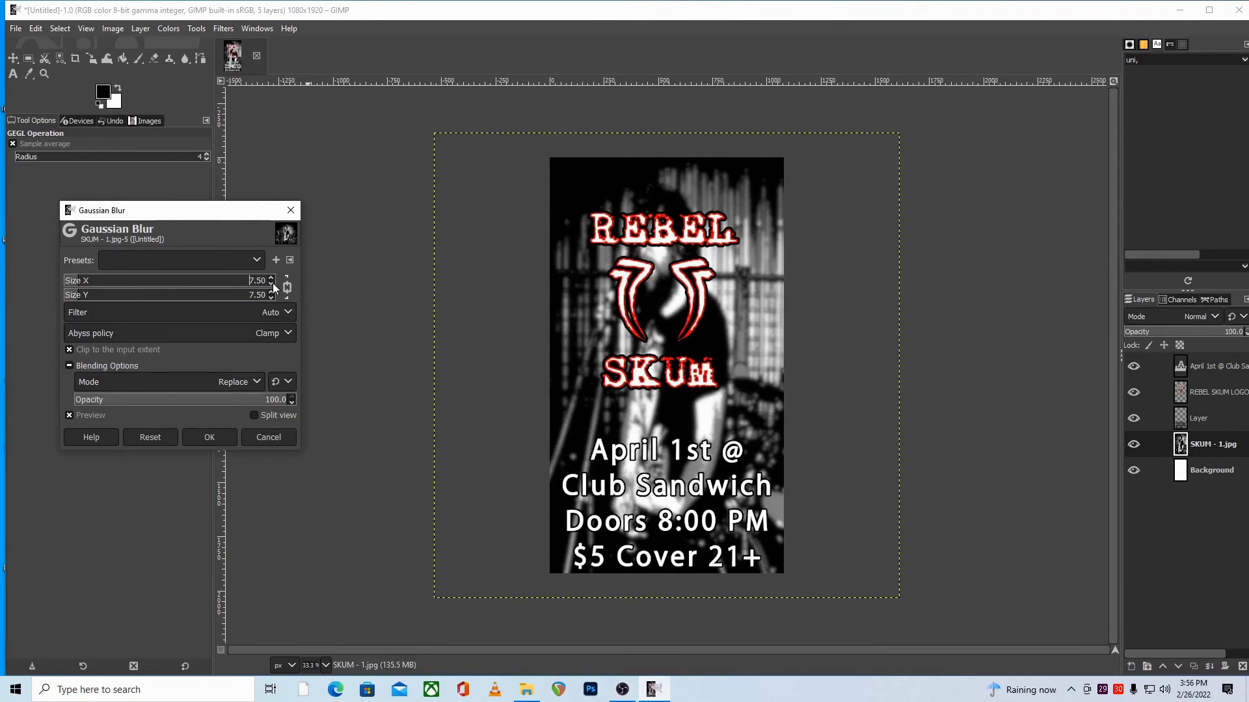
left_click(272, 283)
left_click(272, 284)
left_click(272, 284)
left_click(272, 284)
left_click(275, 276)
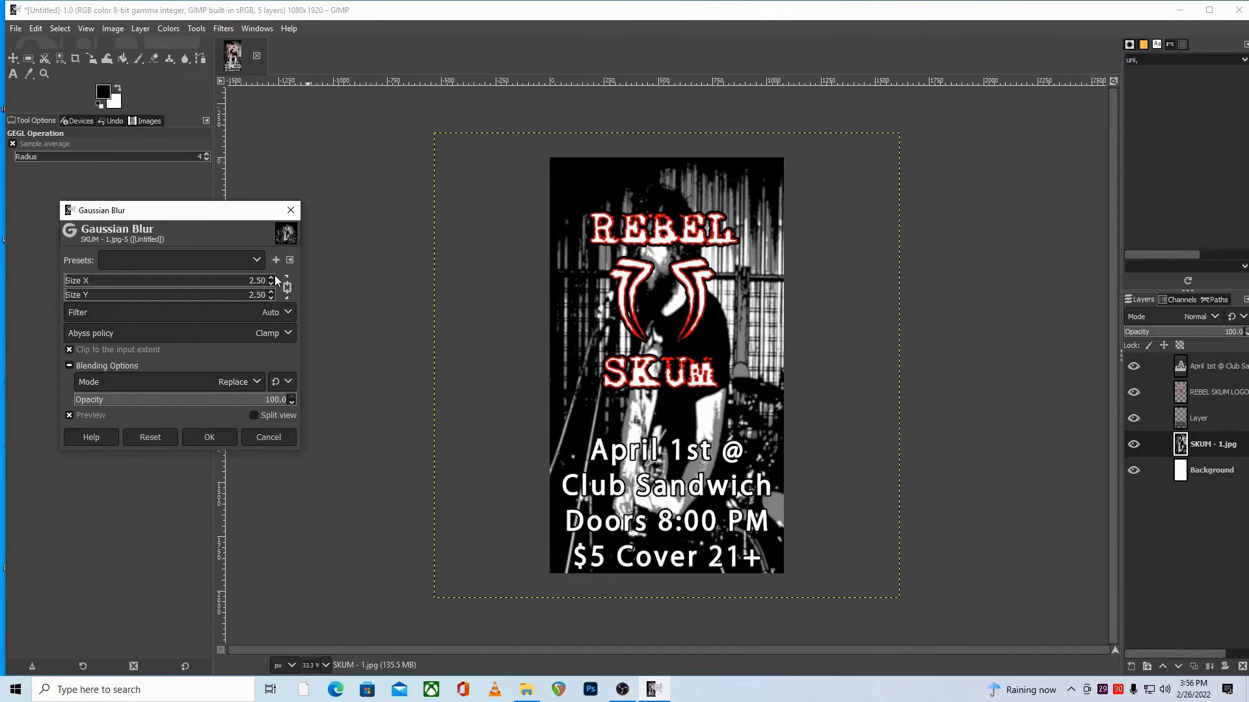
left_click(224, 435)
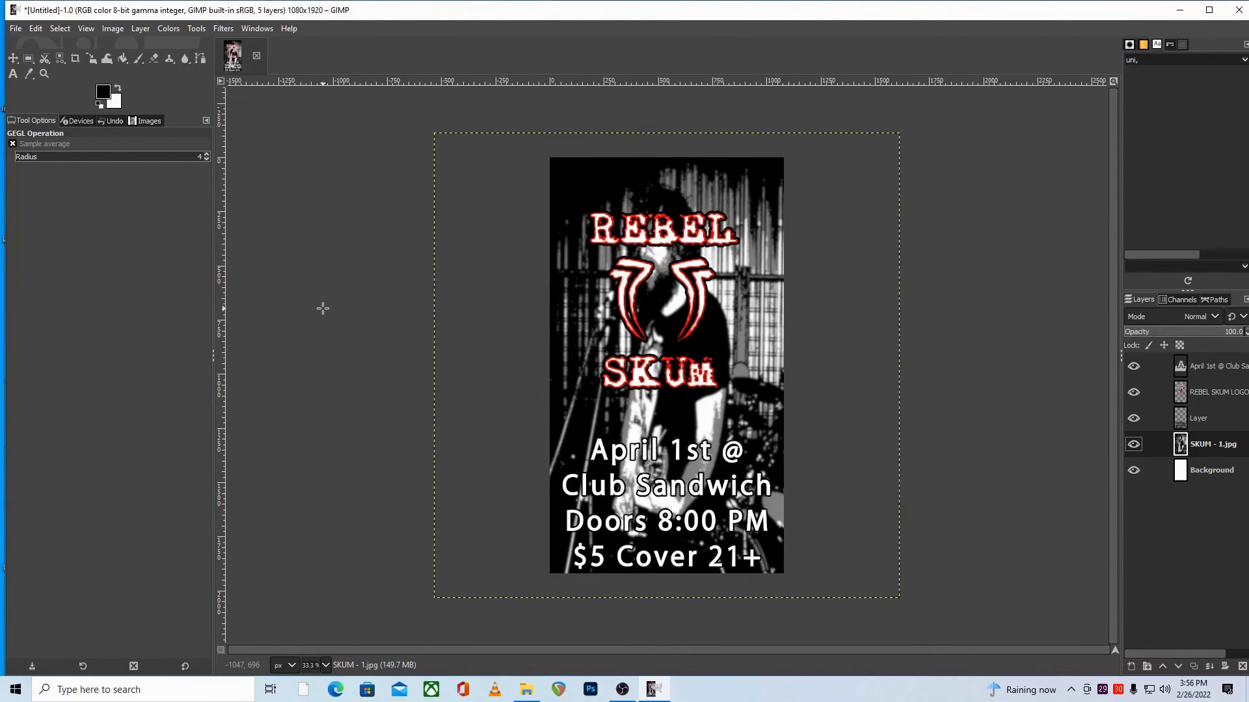
Add a Vignette with lowered Softness and Squeeze around -0.4 to the band photo
left_click(223, 28)
mouse_move(300, 164)
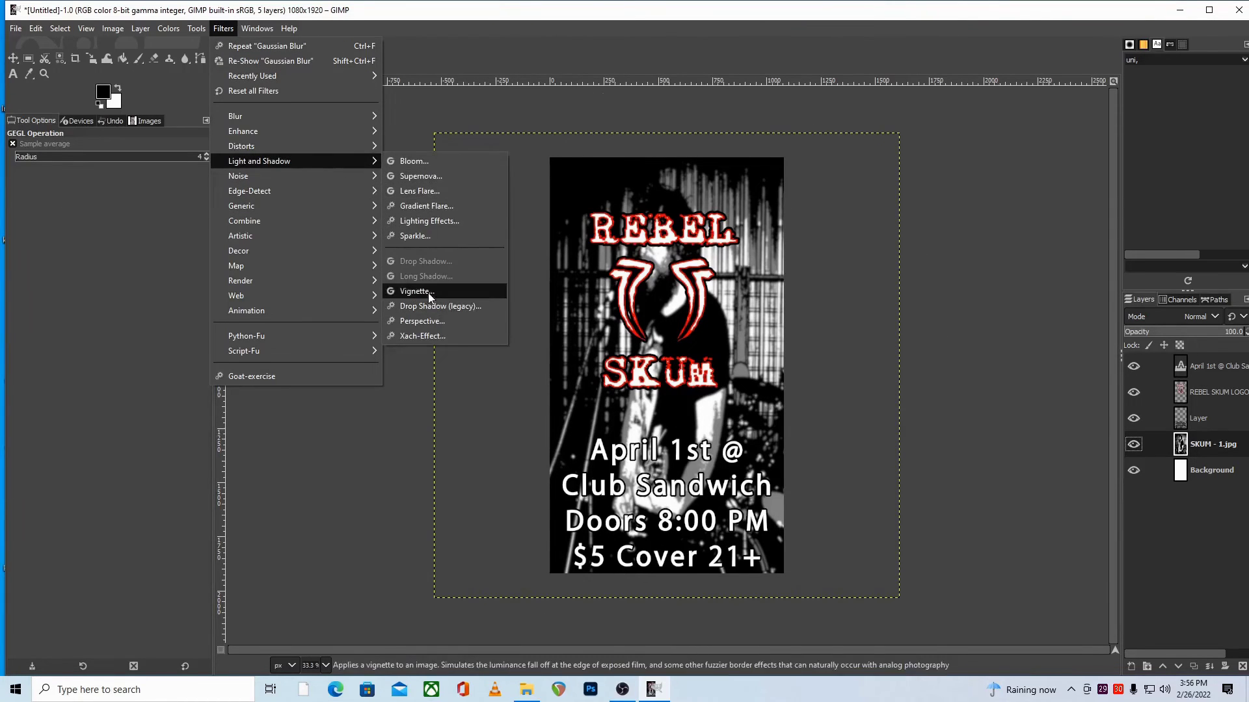
left_click(449, 299)
left_click_drag(258, 343, 134, 315)
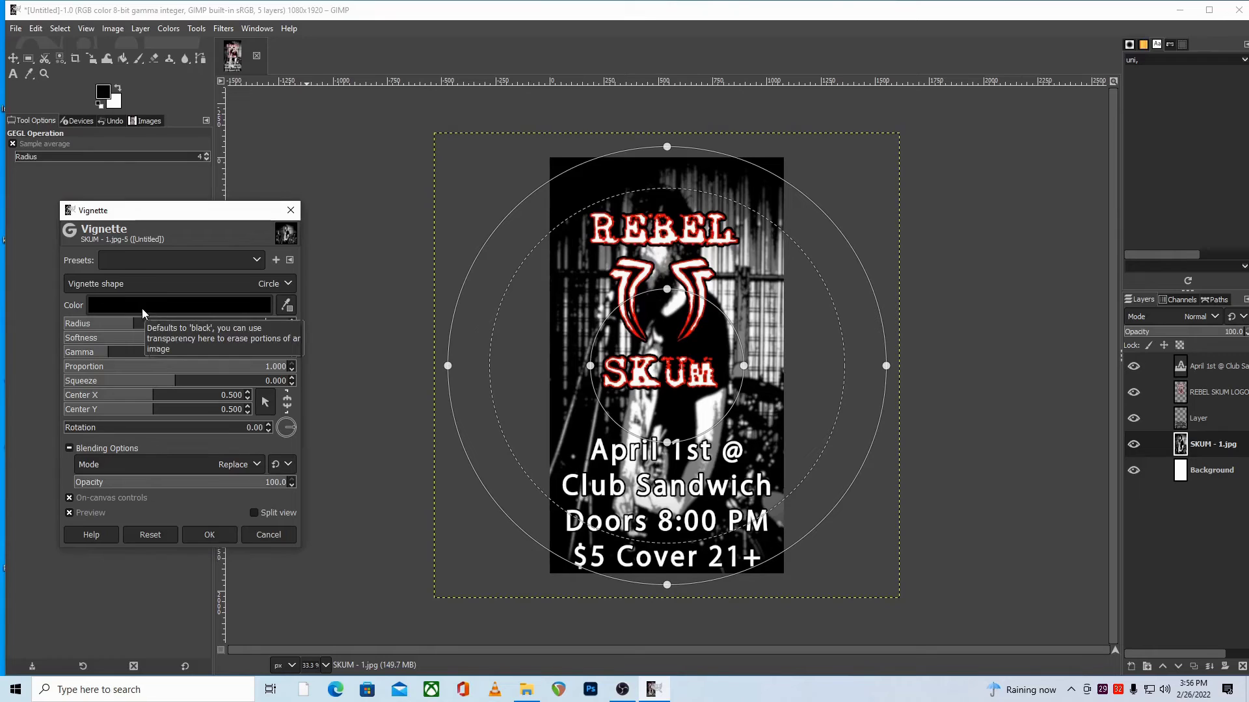
left_click(177, 381)
left_click_drag(178, 381, 130, 355)
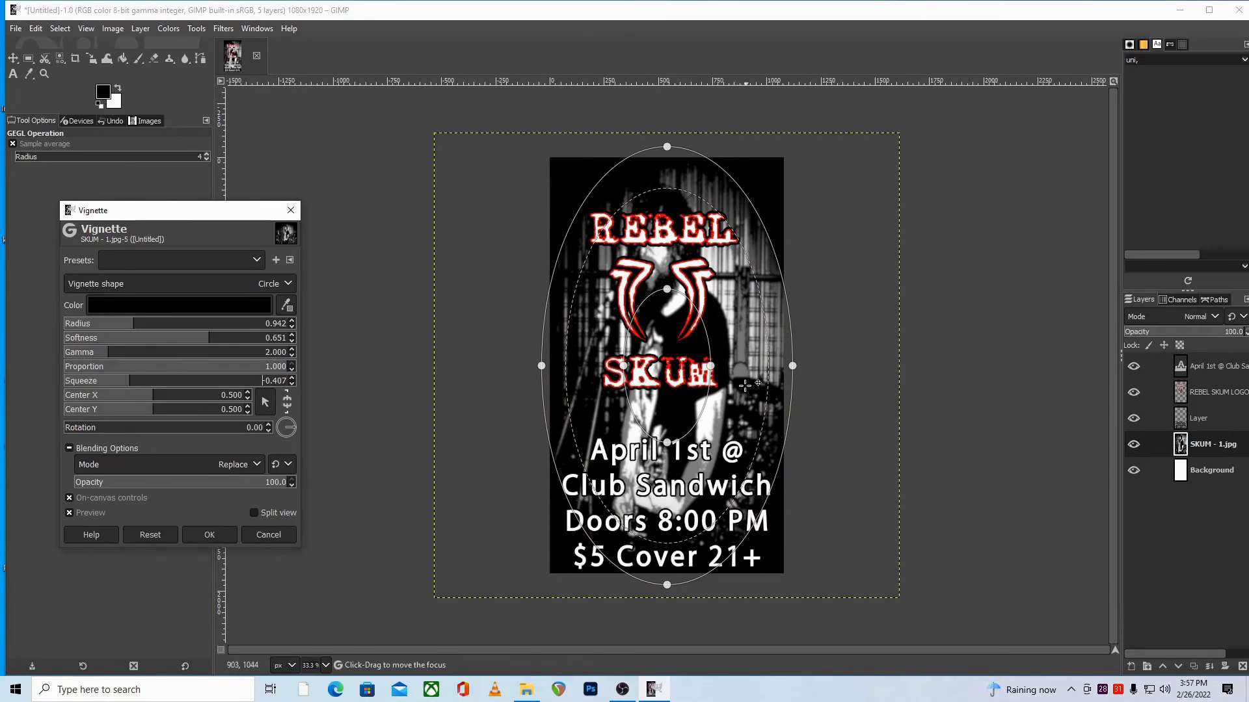
left_click(220, 536)
left_click(168, 28)
Set the band photo's Brightness to 25 and Contrast to 30
left_click(198, 151)
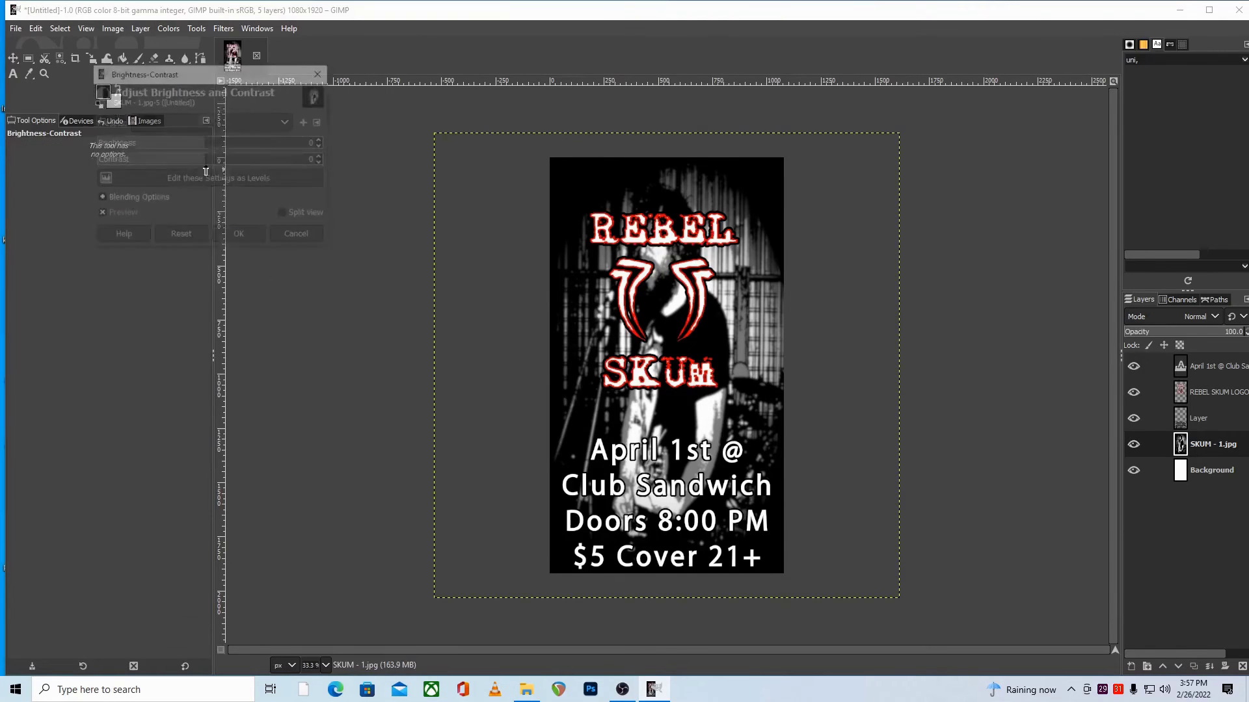
left_click_drag(218, 143, 235, 144)
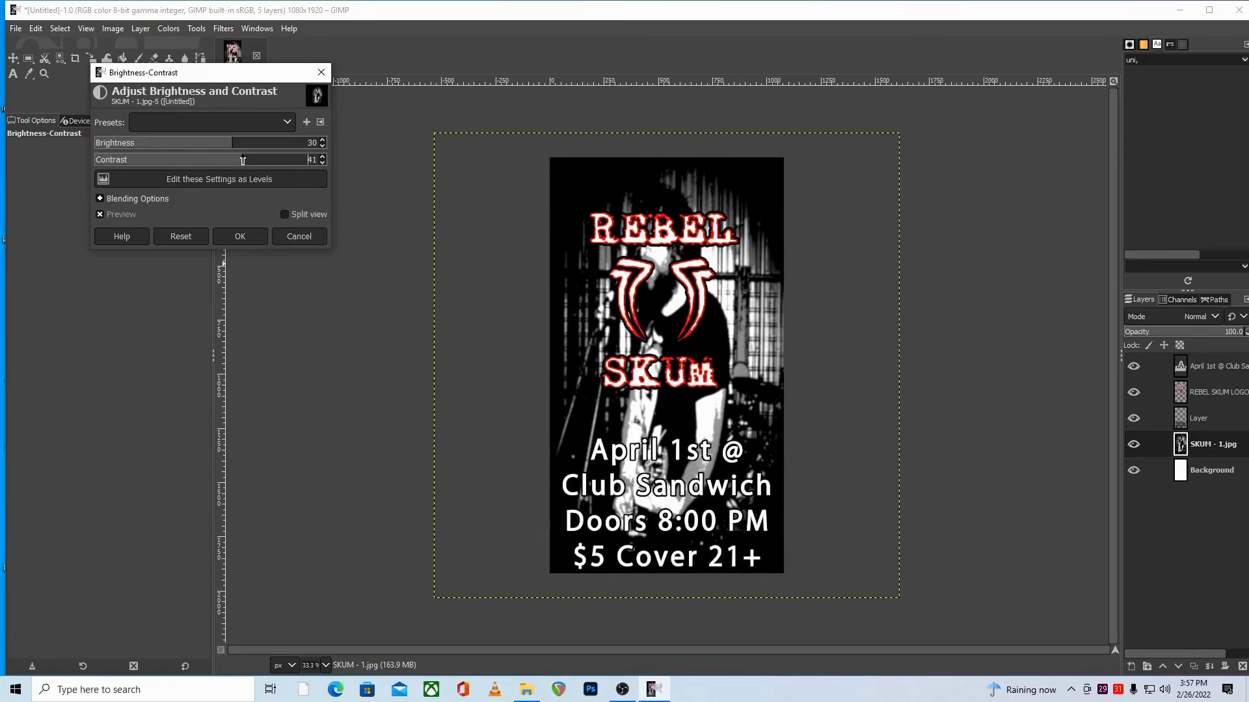
left_click(208, 162)
mouse_move(232, 143)
left_mouse_down()
mouse_move(191, 143)
mouse_move(227, 143)
mouse_move(238, 164)
left_mouse_up()
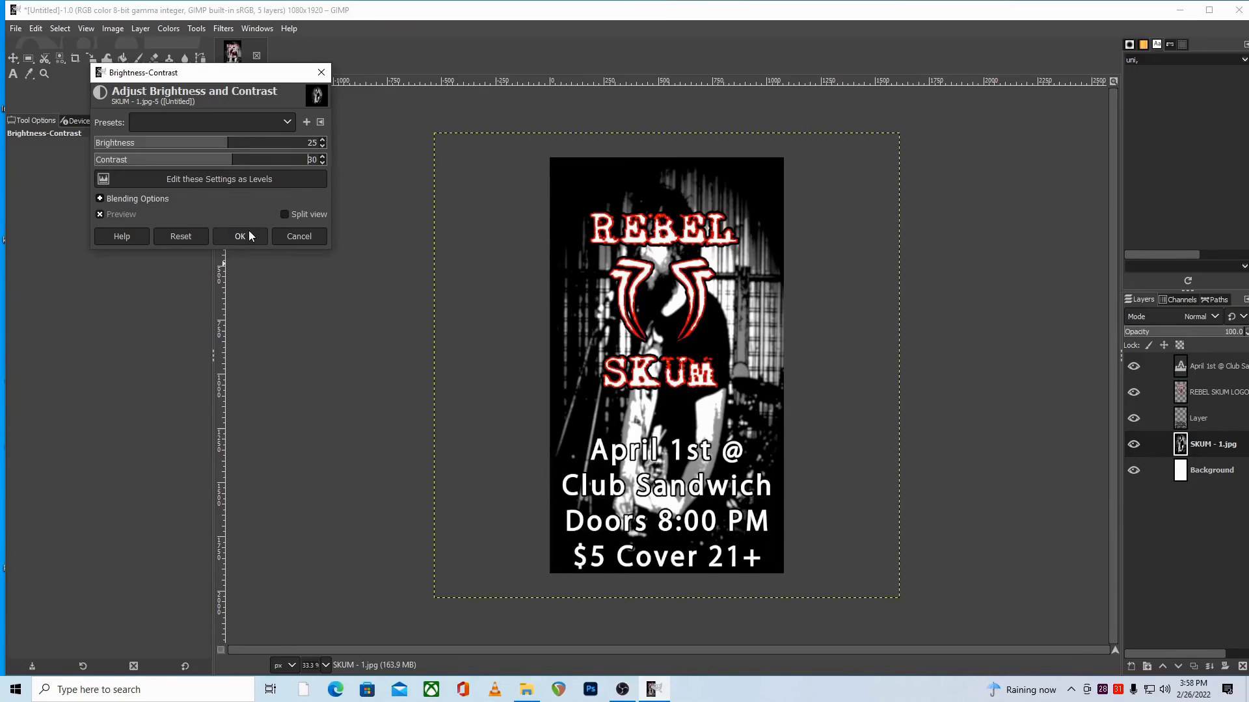
left_click(298, 236)
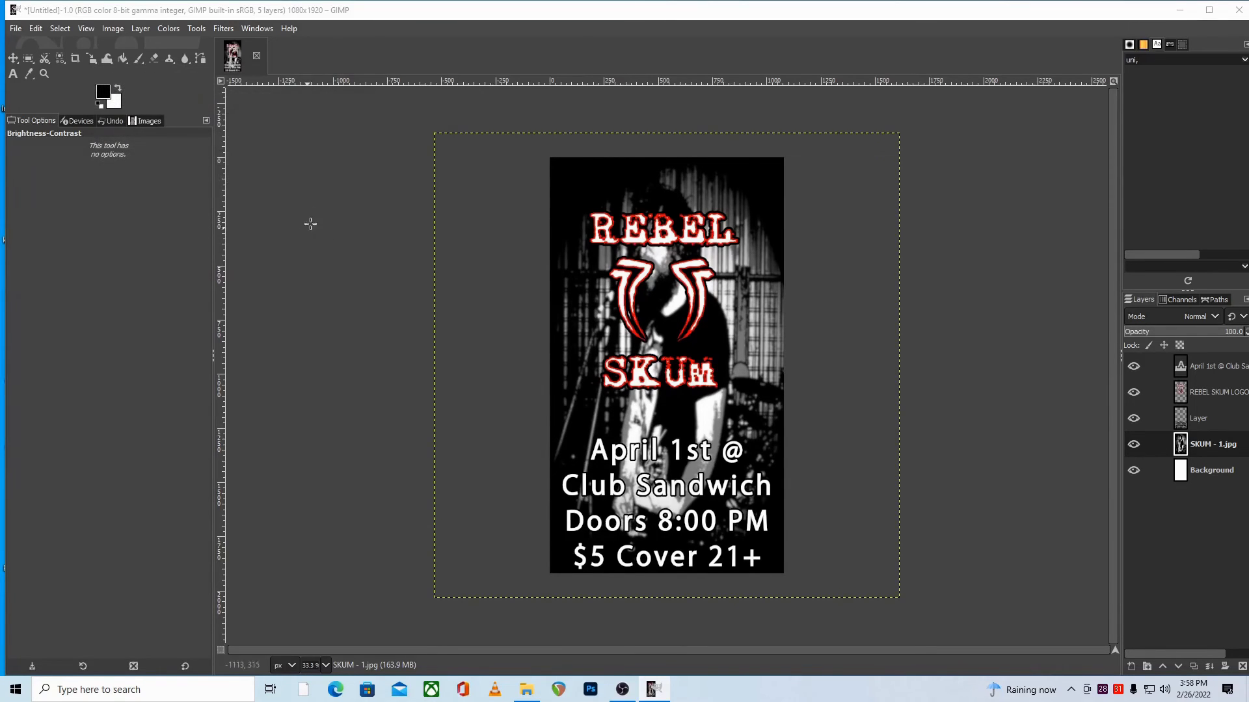
Move the extra layer up, then Merge Down twice into the REBEL SKUM LOGO layer
left_click_drag(1199, 419, 1215, 371)
right_click(1214, 371)
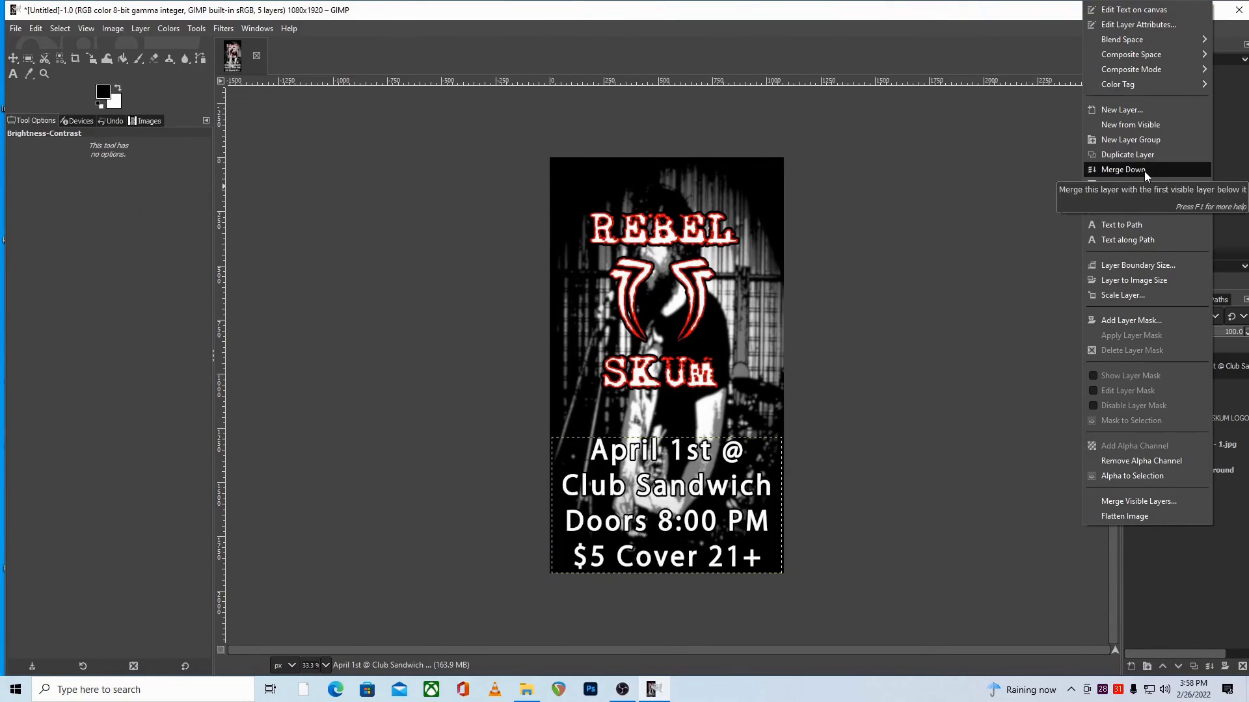
left_click(1123, 170)
right_click(1211, 372)
left_click(1139, 163)
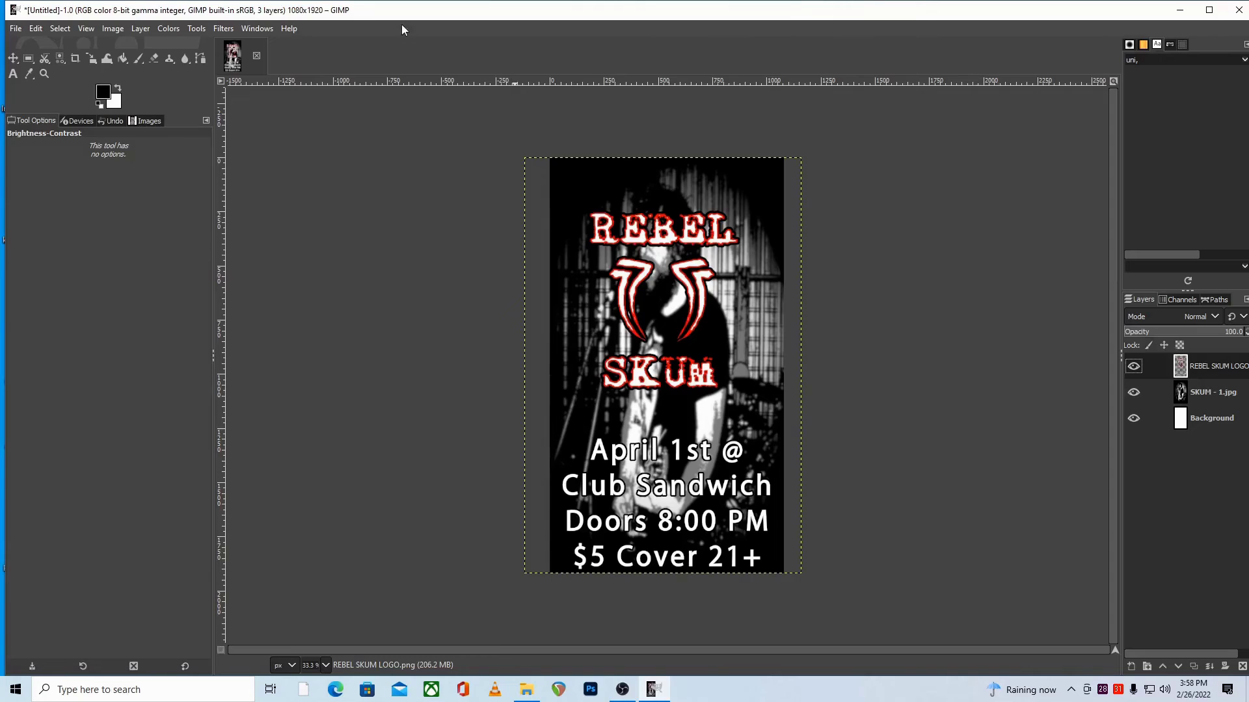
left_click(167, 29)
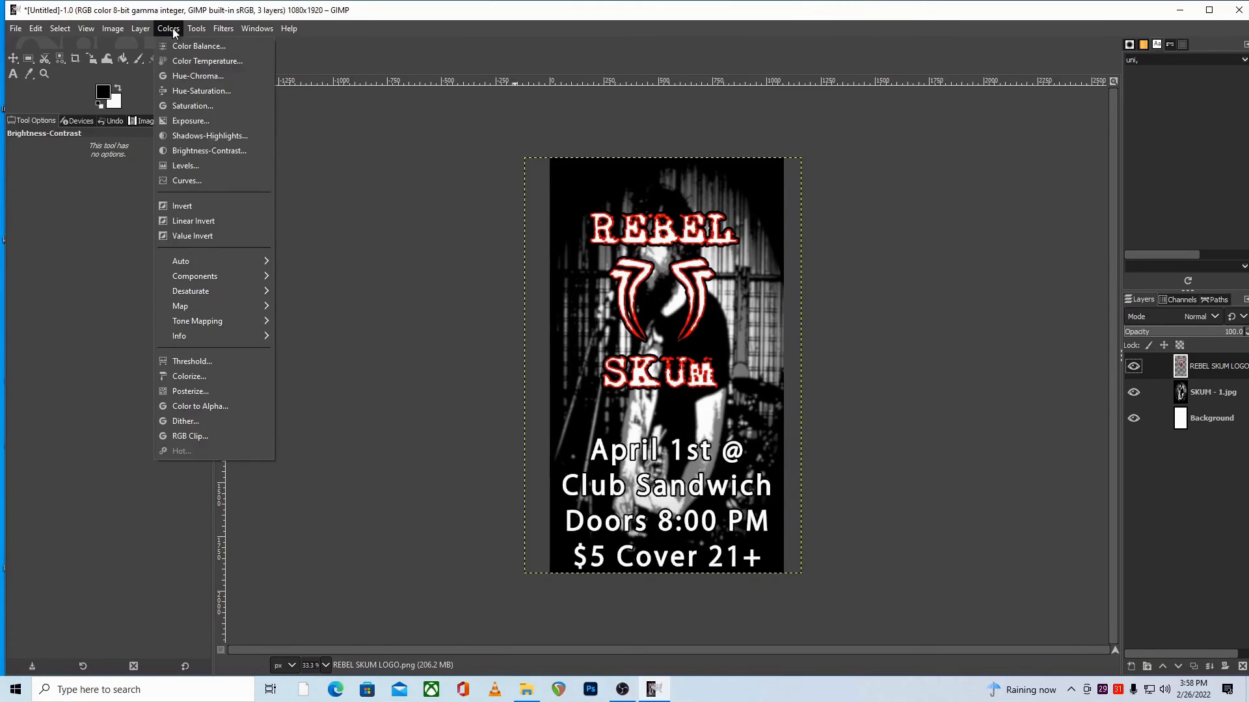
Set Brightness 79 and Contrast 111 on the merged REBEL SKUM LOGO layer
left_click(206, 147)
left_click_drag(208, 144, 303, 159)
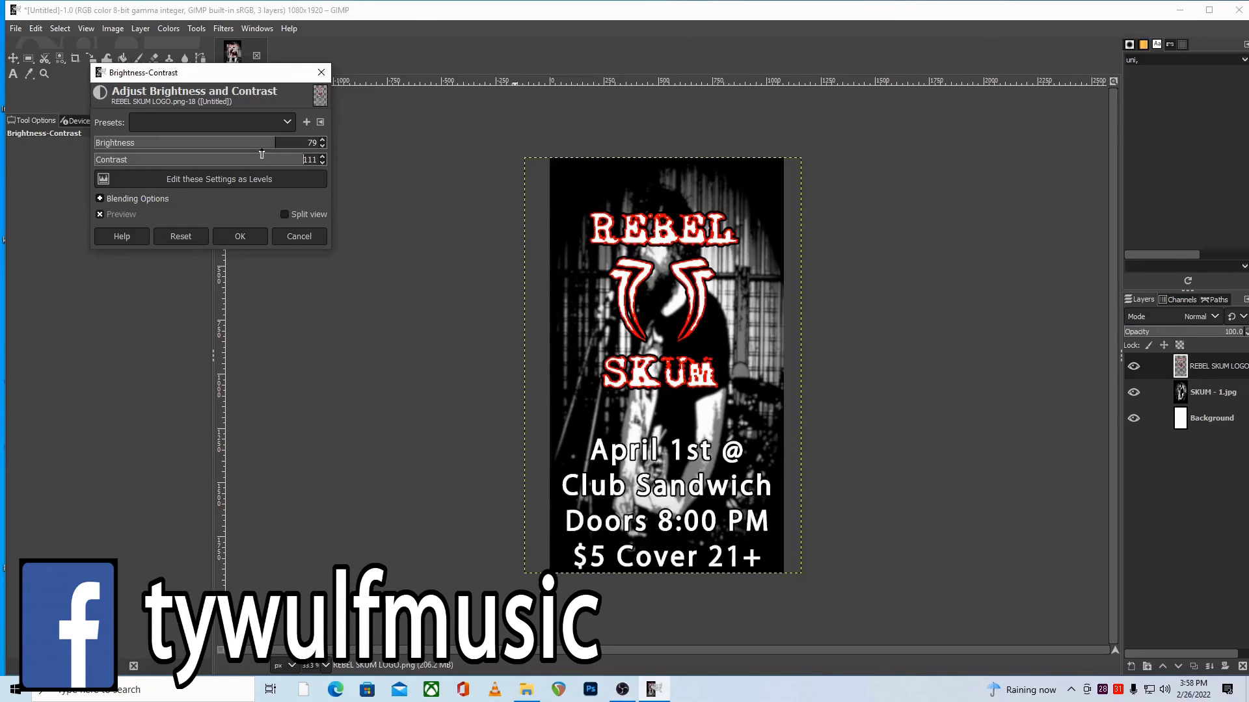